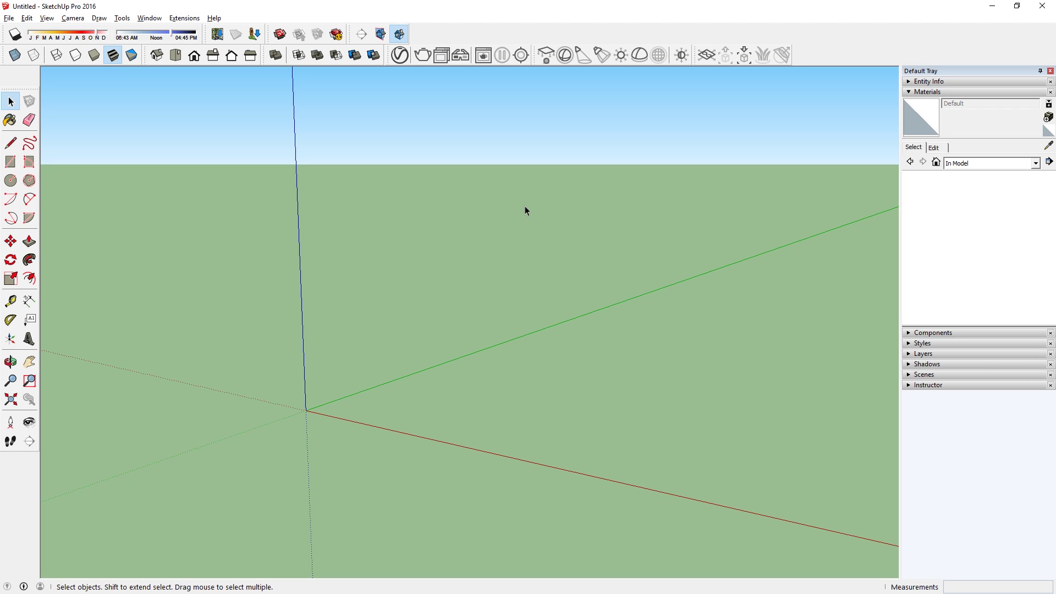
- Open the V-Ray Asset Editor library and select the Car Paint, Diagrammatic and Glass categories together
click(400, 55)
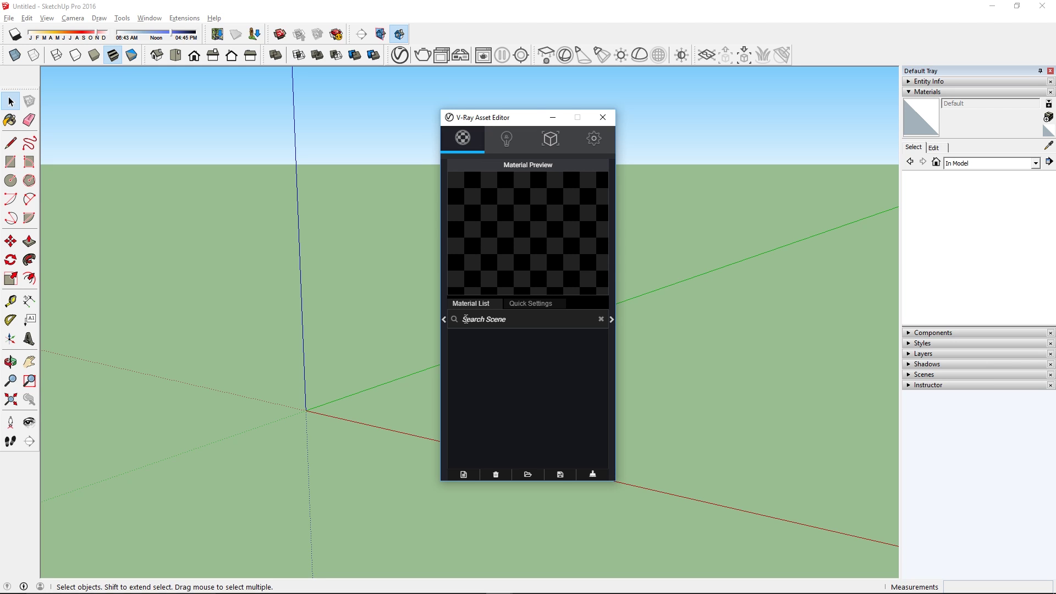
click(443, 320)
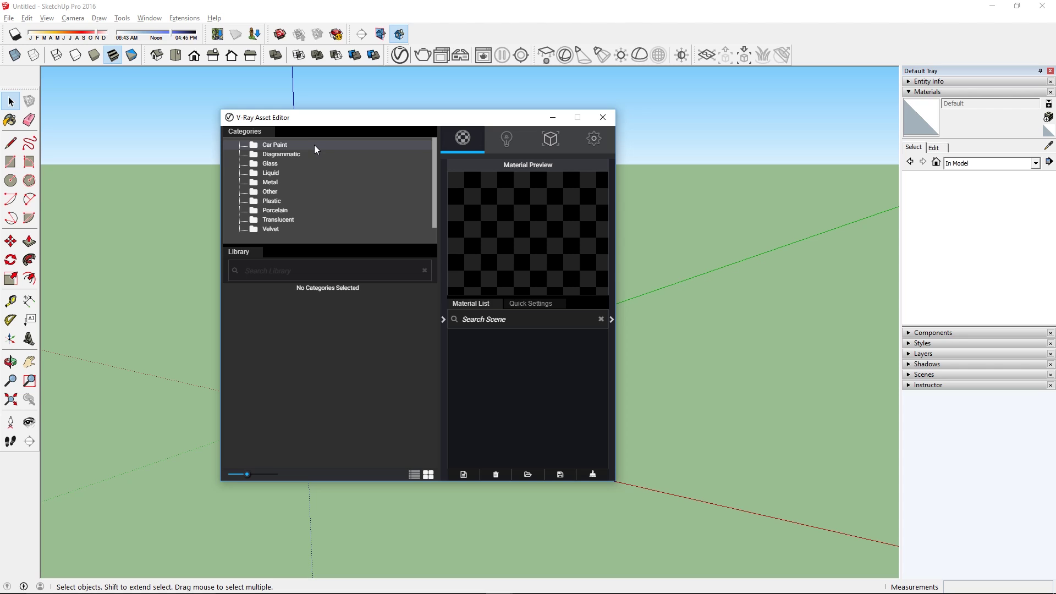
click(315, 144)
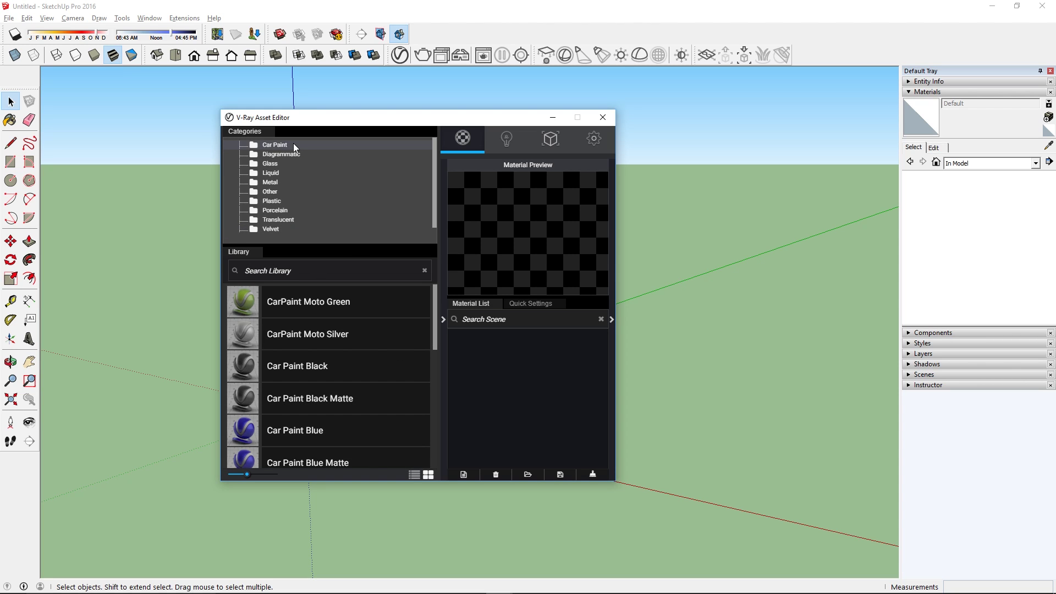
click(292, 143)
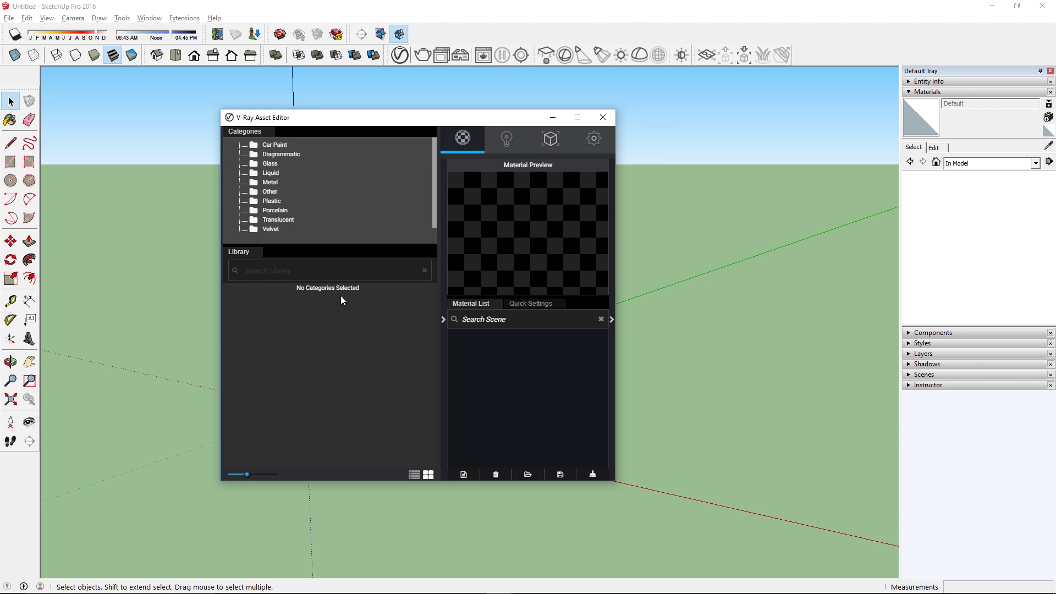
click(286, 144)
scroll(361, 351, down, 5)
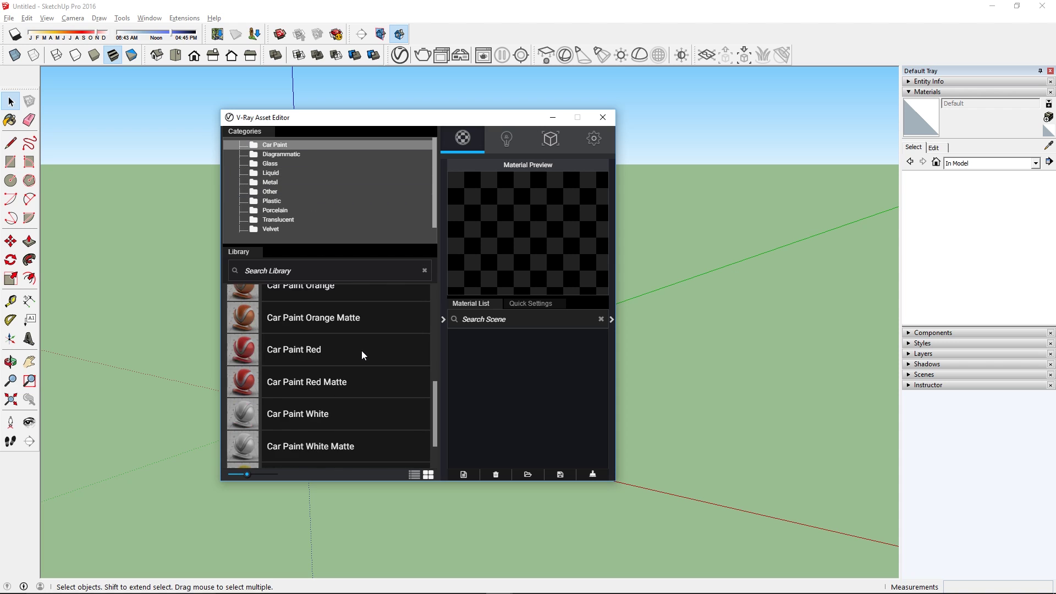
scroll(361, 351, down, 2)
ctrl+click(298, 155)
scroll(377, 371, down, 5)
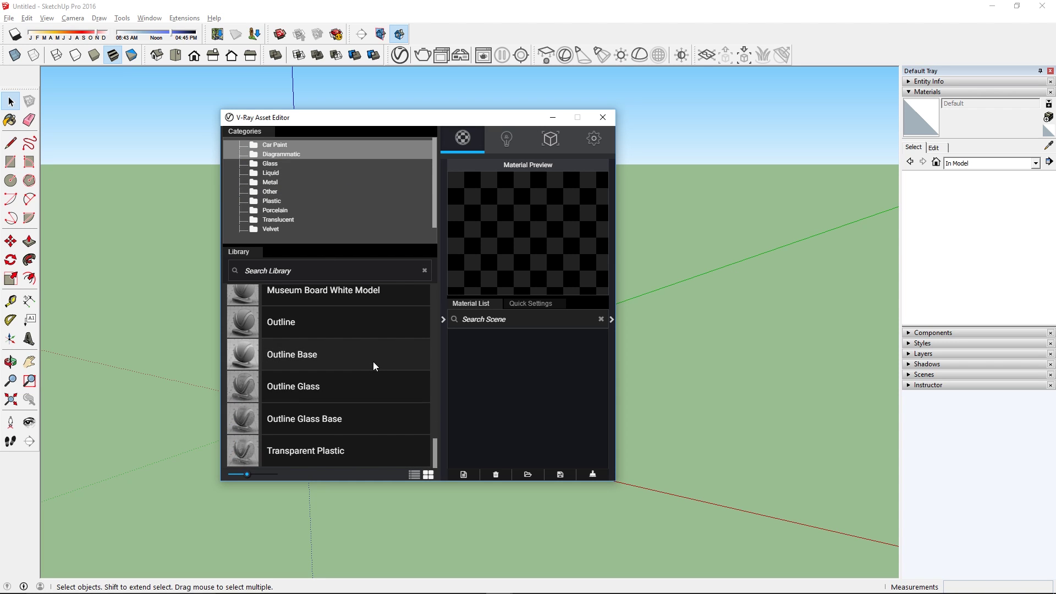
ctrl+click(318, 165)
scroll(371, 417, down, 8)
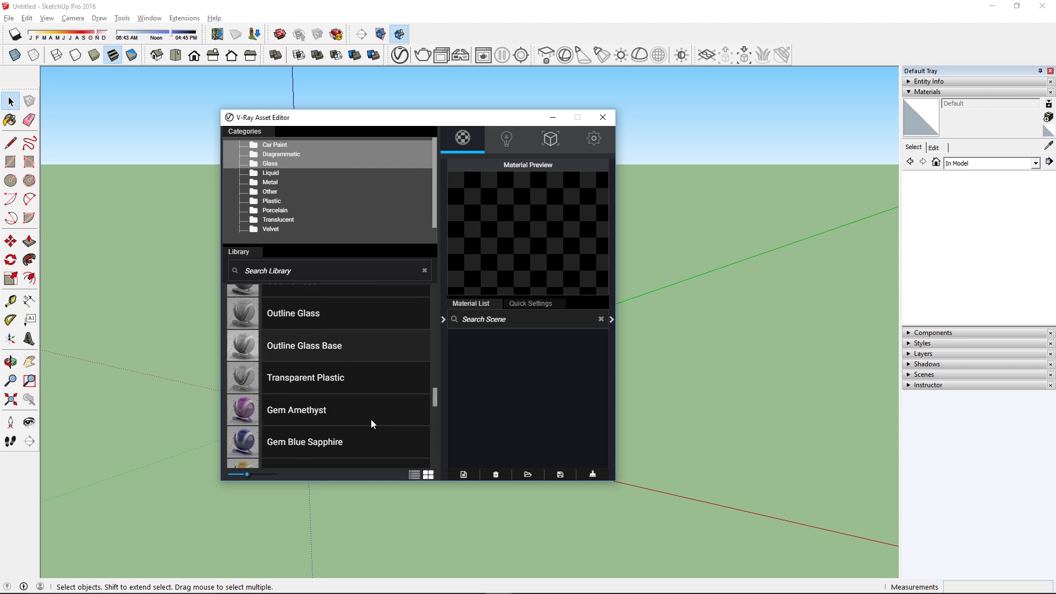
- Toggle the library between list and thumbnail views, then enlarge the thumbnails
click(428, 475)
click(414, 474)
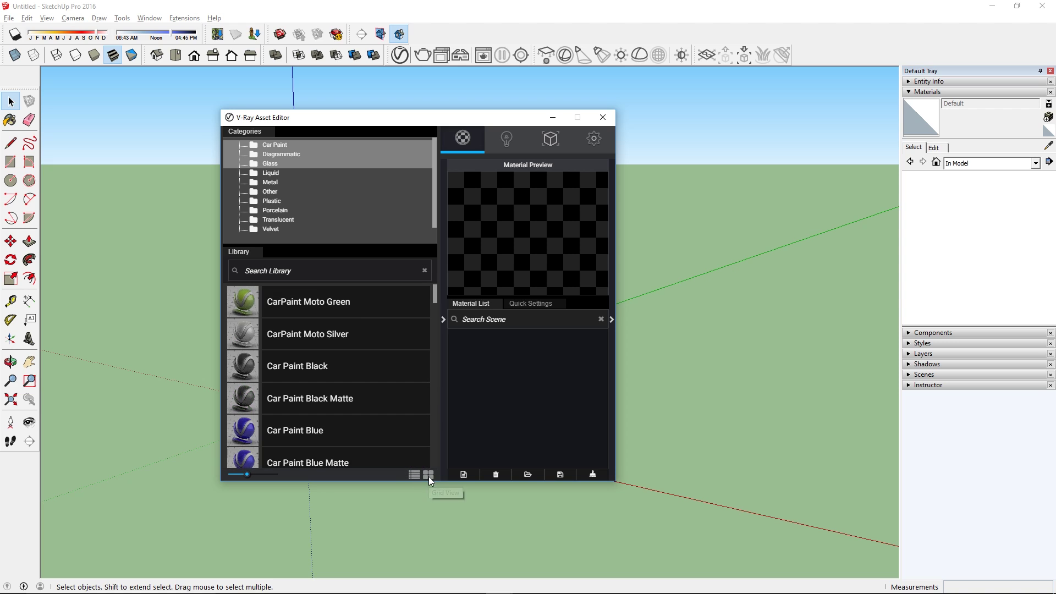
click(428, 475)
mouse_move(247, 474)
mouse_down()
mouse_move(271, 476)
mouse_move(237, 474)
mouse_up()
scroll(378, 345, down, 5)
scroll(377, 344, down, 5)
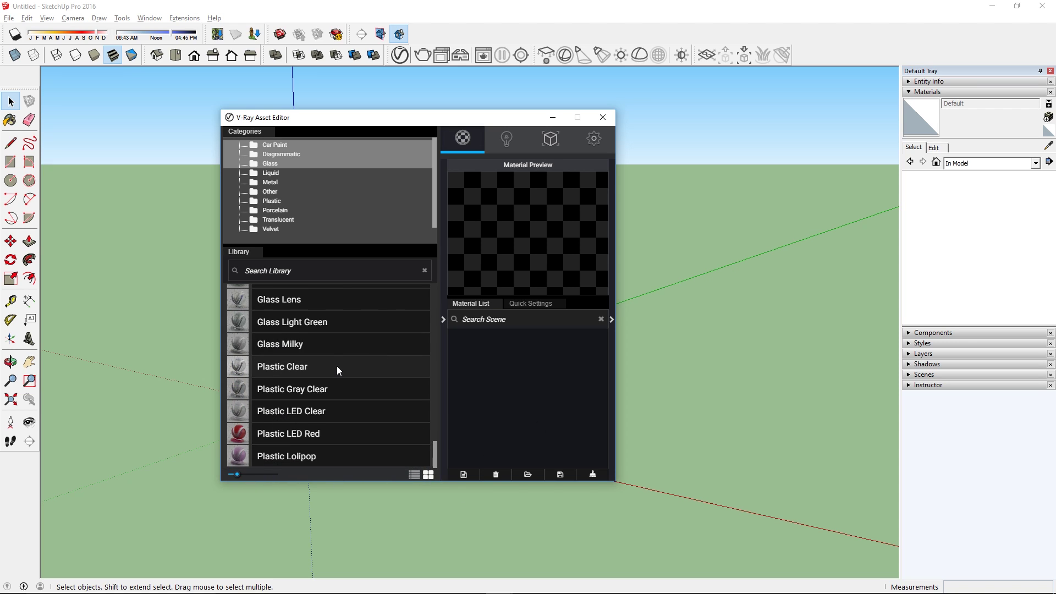
- Add Plastic LED Red to the model as LED_Red and expand its full settings, including Options and Maps
drag(323, 432, 516, 385)
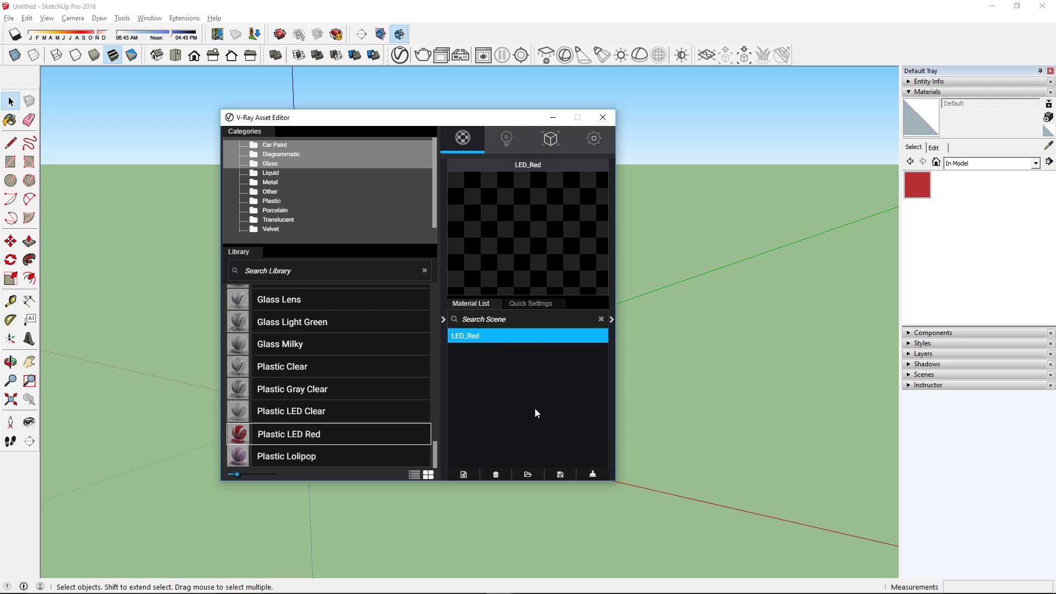
click(468, 335)
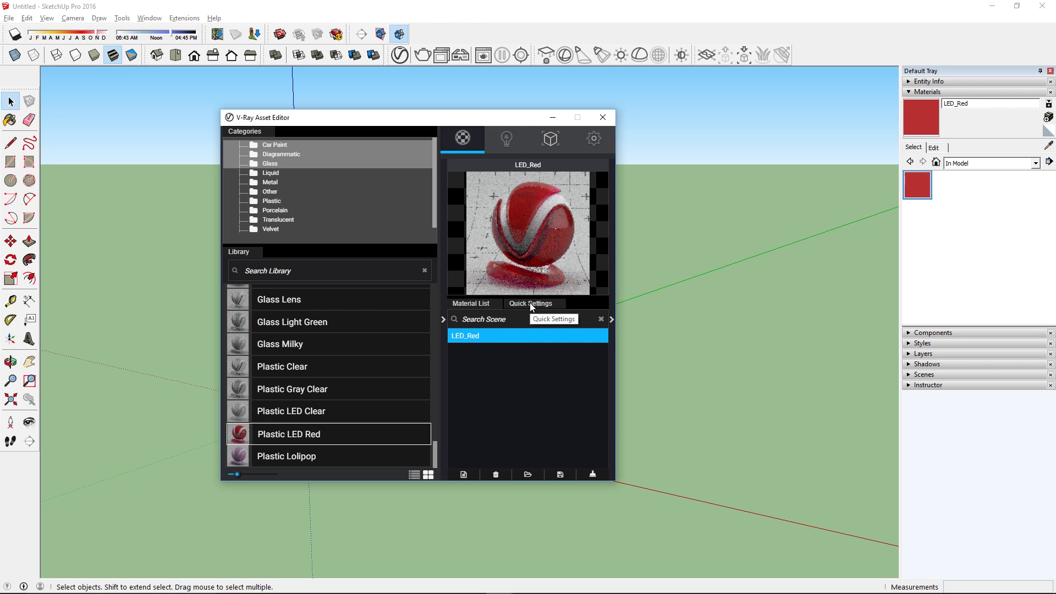
click(532, 305)
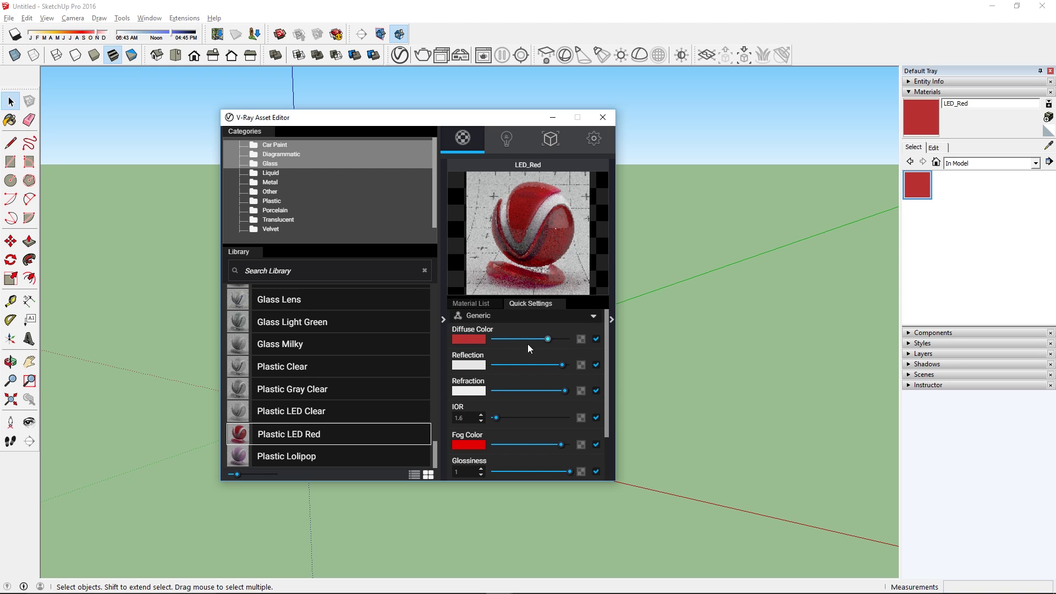
click(612, 320)
scroll(759, 434, down, 5)
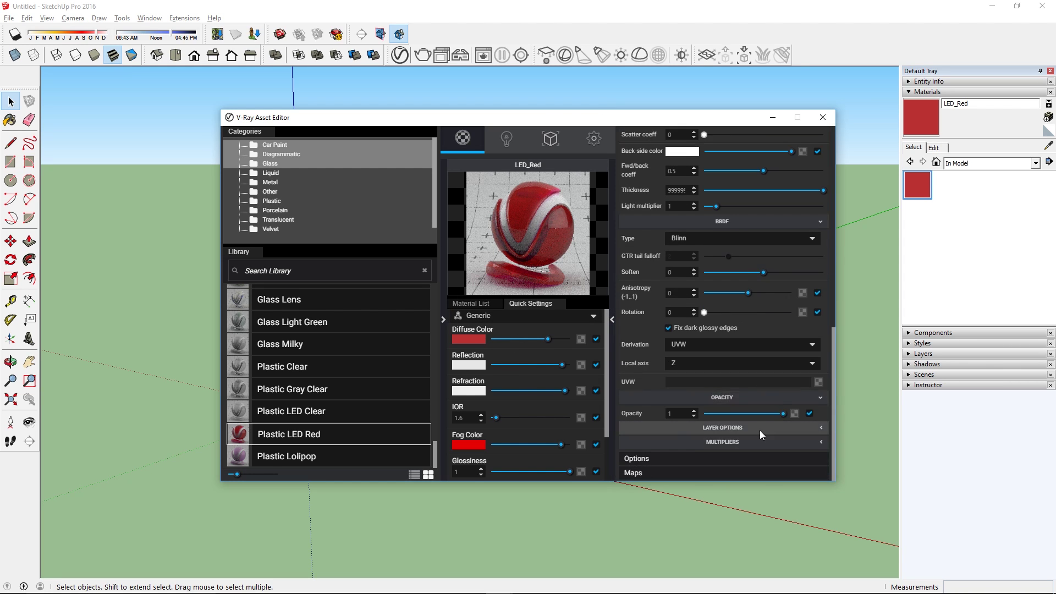
click(759, 454)
click(754, 459)
- Delete LED_Red from the Material List, then bring up the Add Material type menu
click(473, 304)
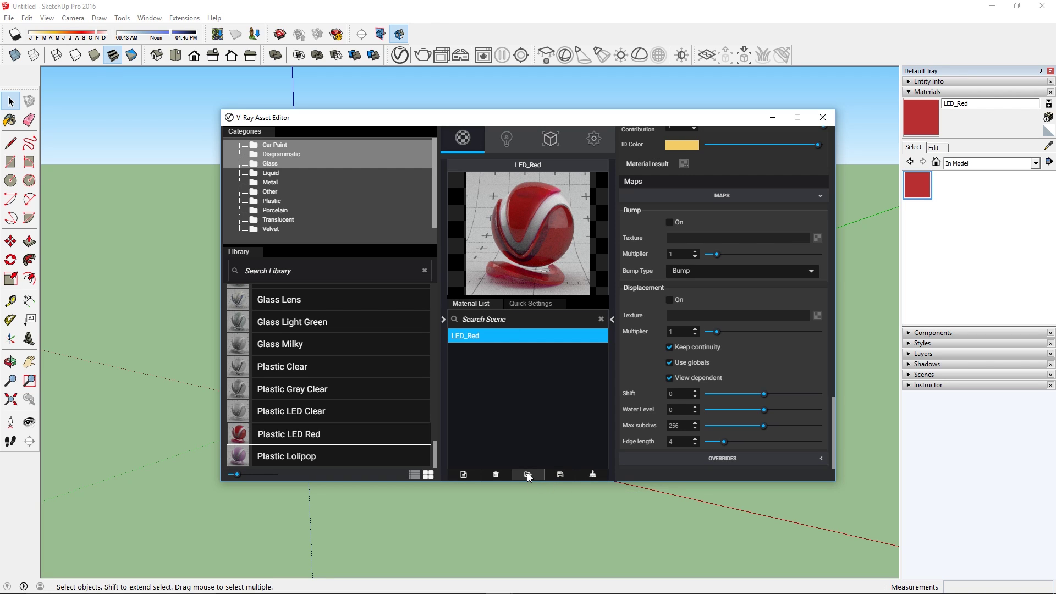
click(497, 474)
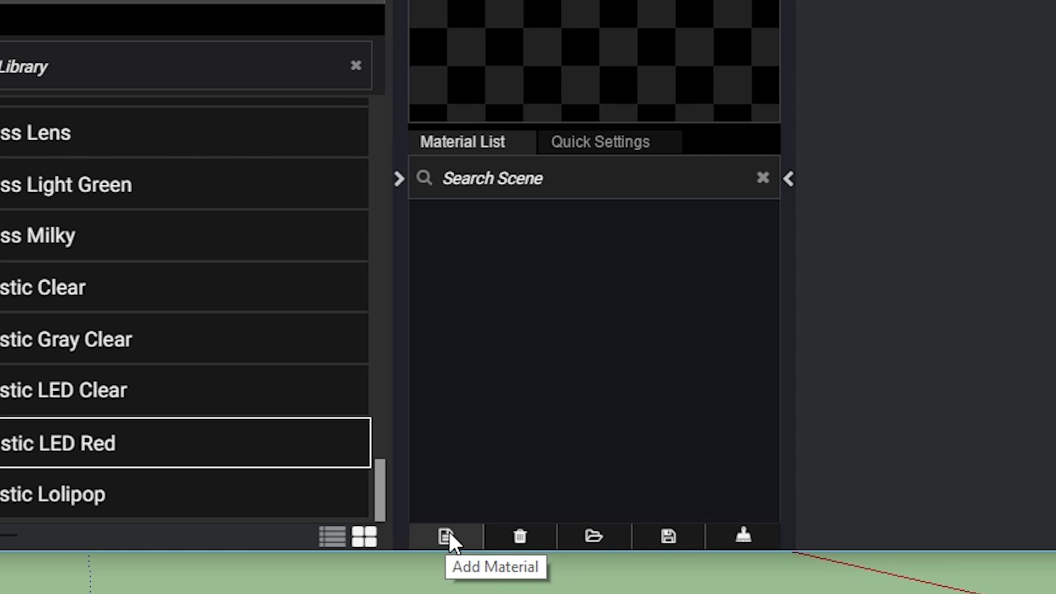
click(449, 534)
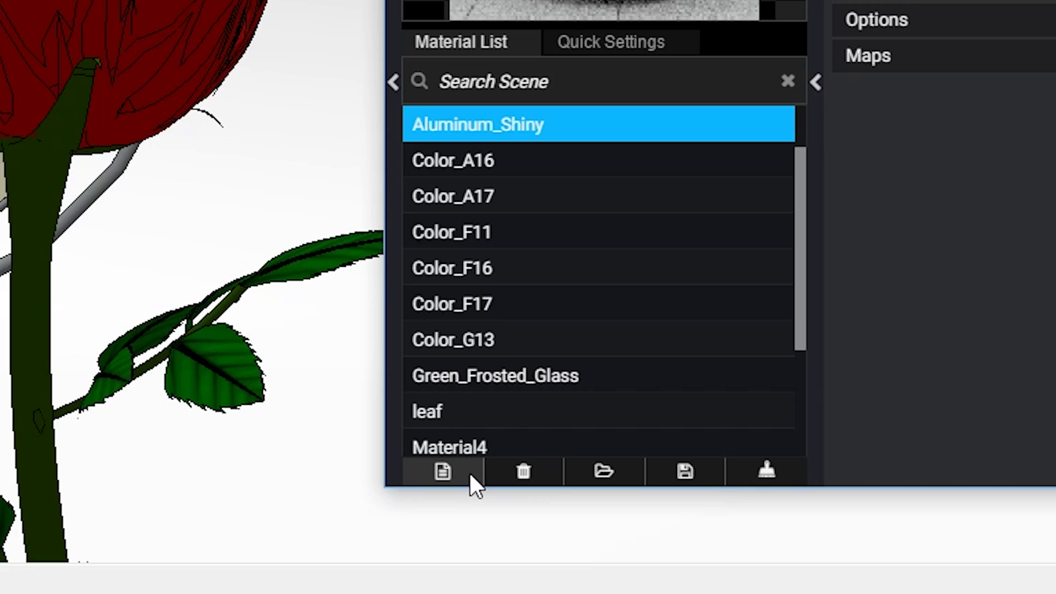
- Create an Override material with /Rose as the base material and /Rose 2 as the reflect material
click(469, 473)
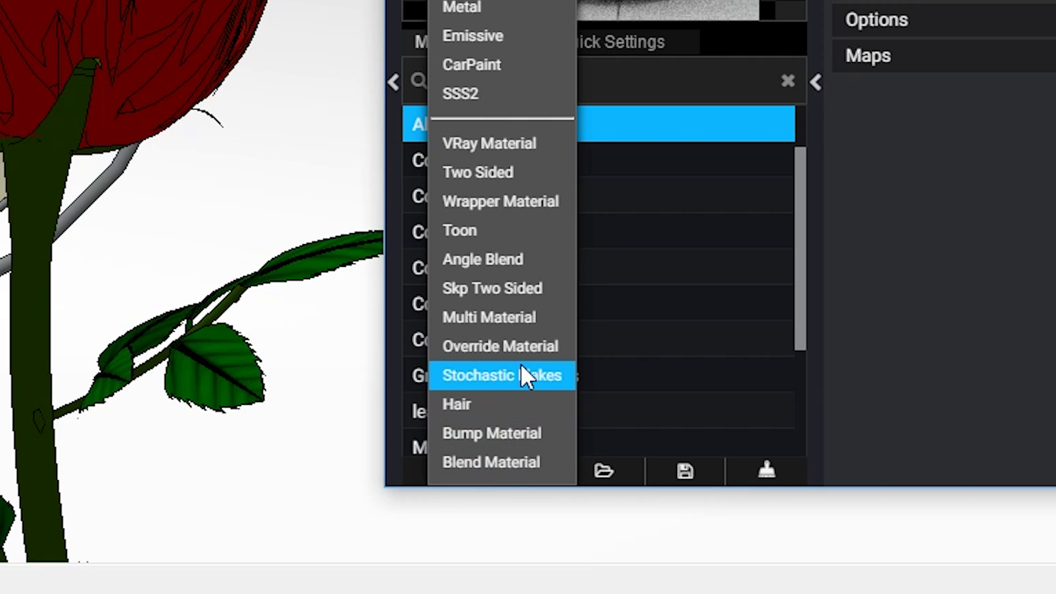
click(518, 347)
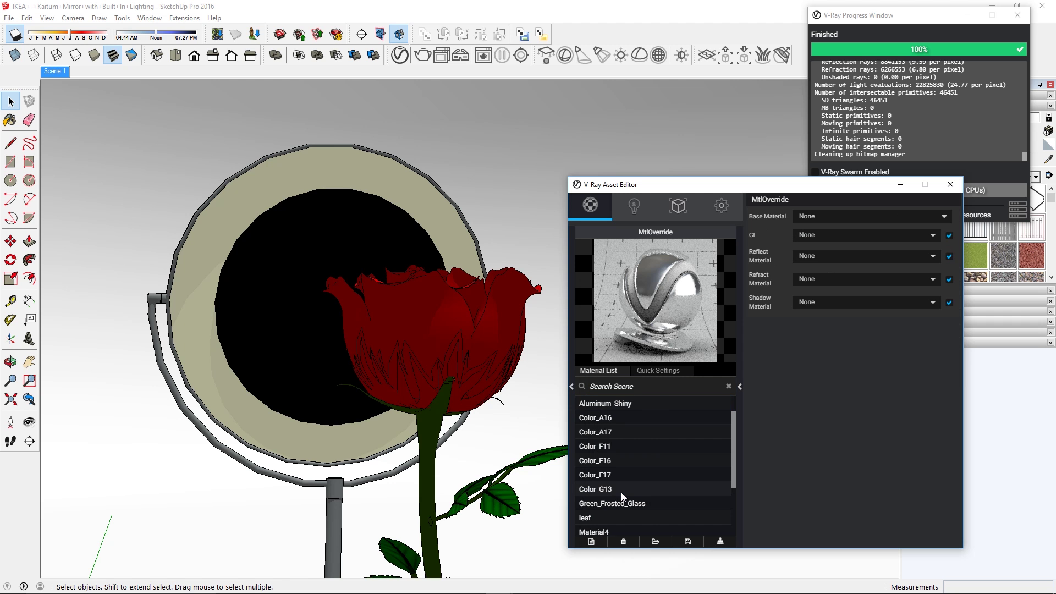
click(840, 217)
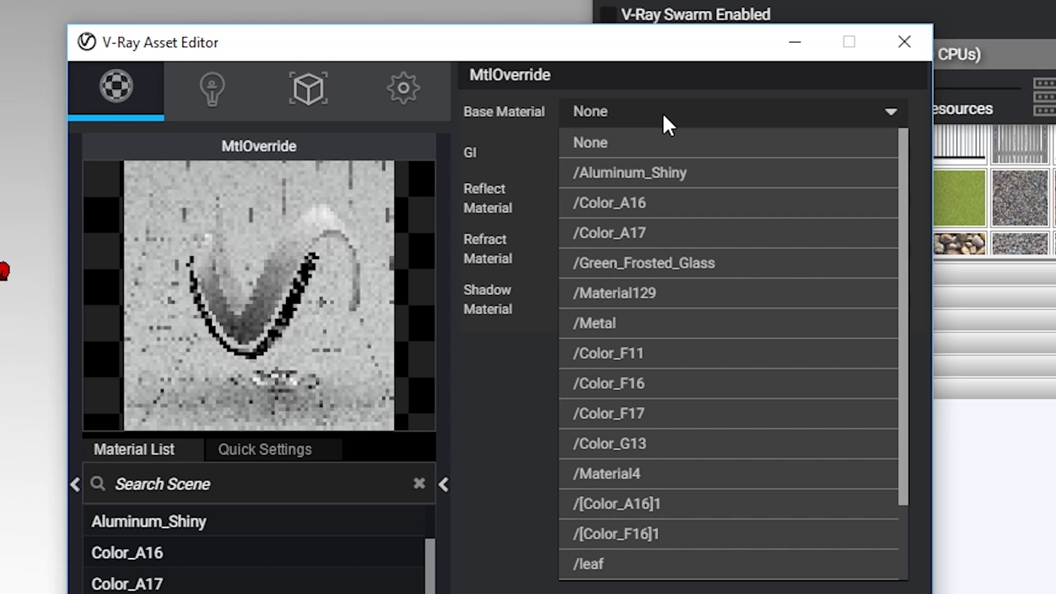
scroll(649, 286, down, 1)
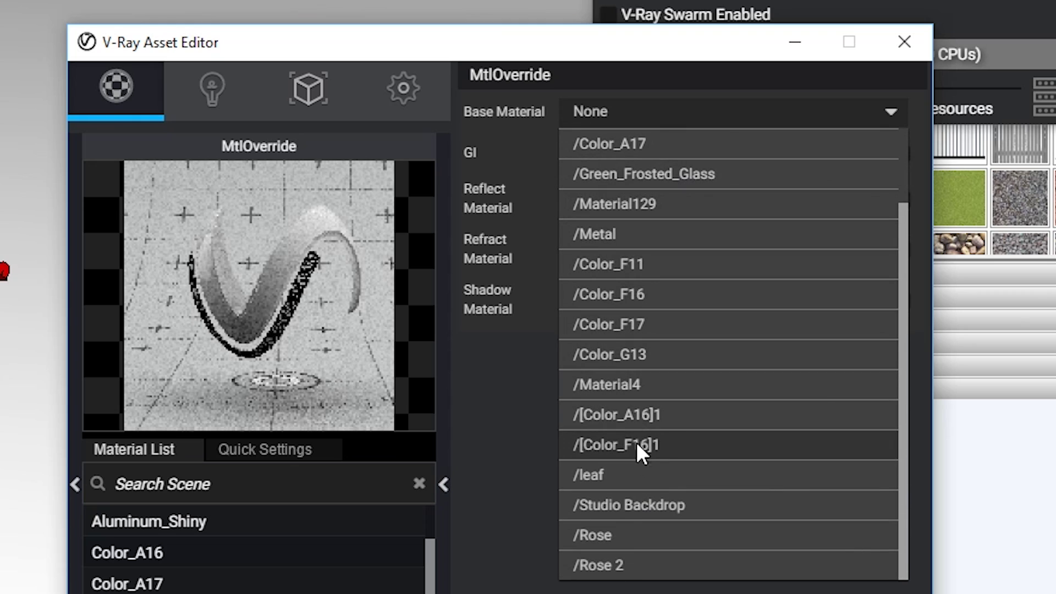
click(620, 531)
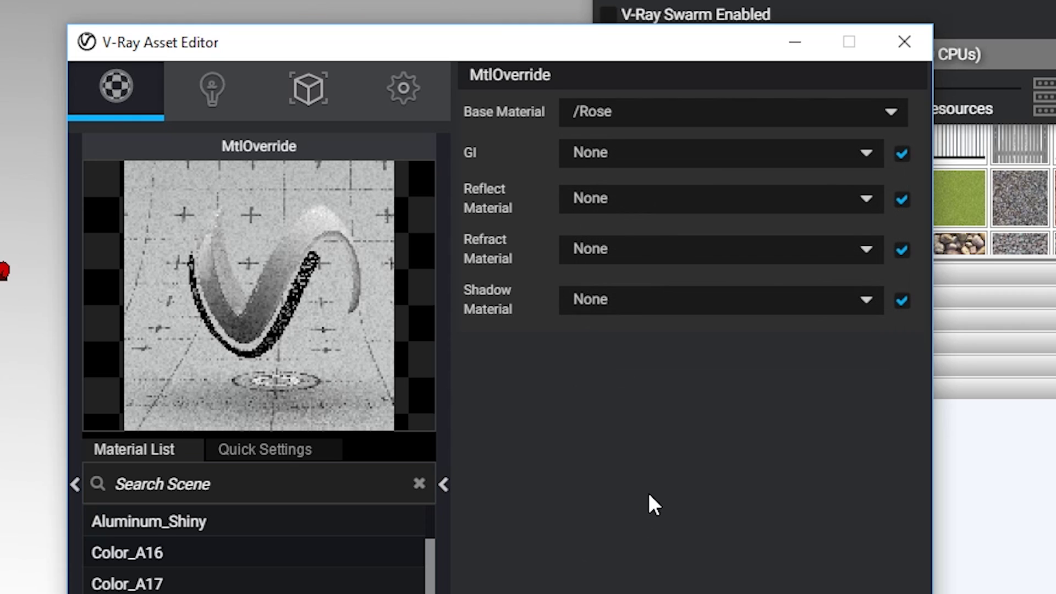
click(612, 198)
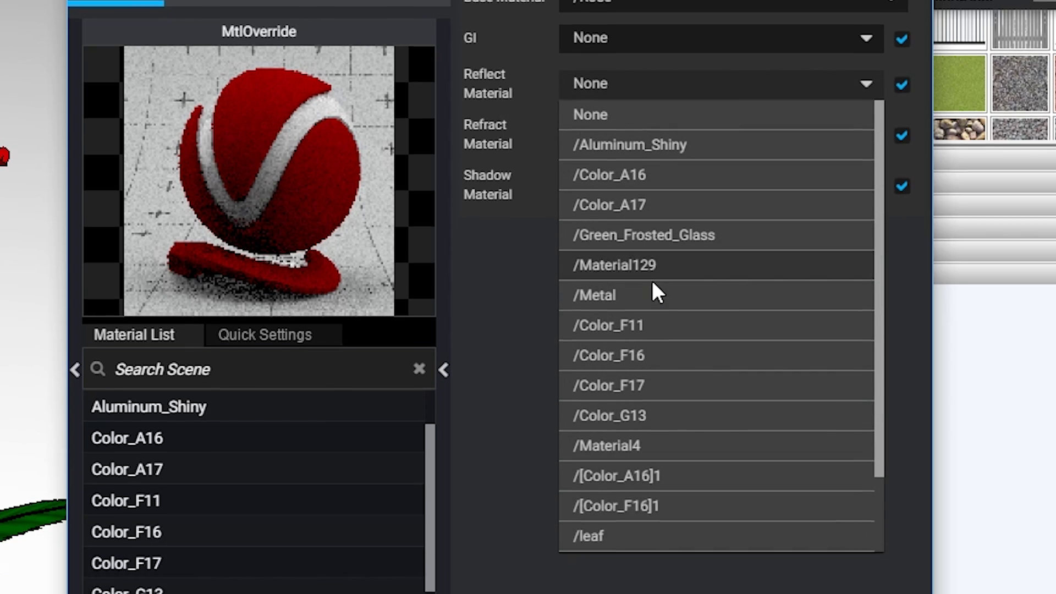
scroll(651, 308, down, 1)
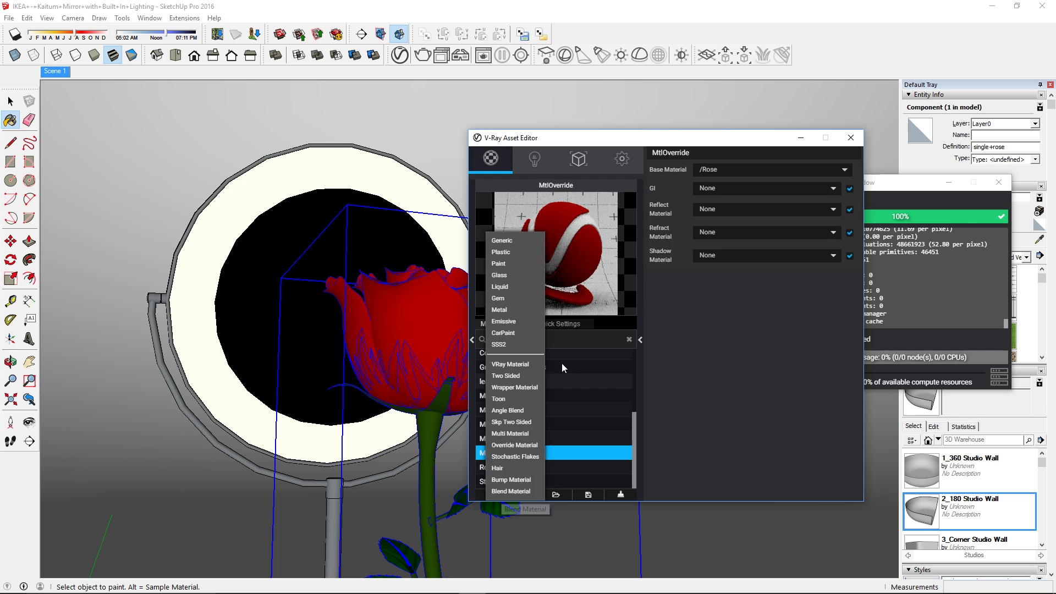
click(706, 256)
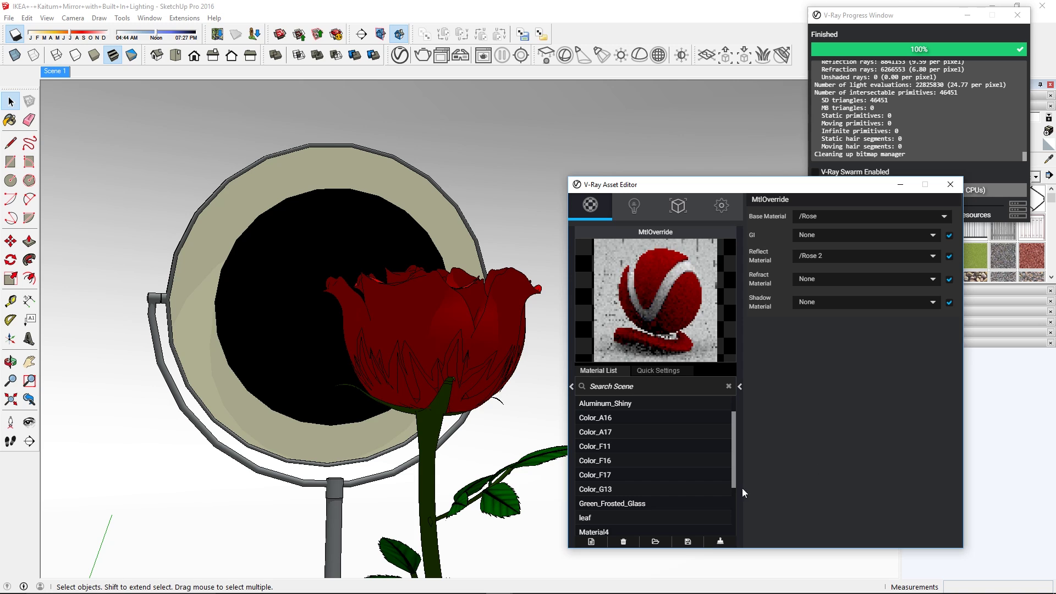
scroll(709, 491, down, 3)
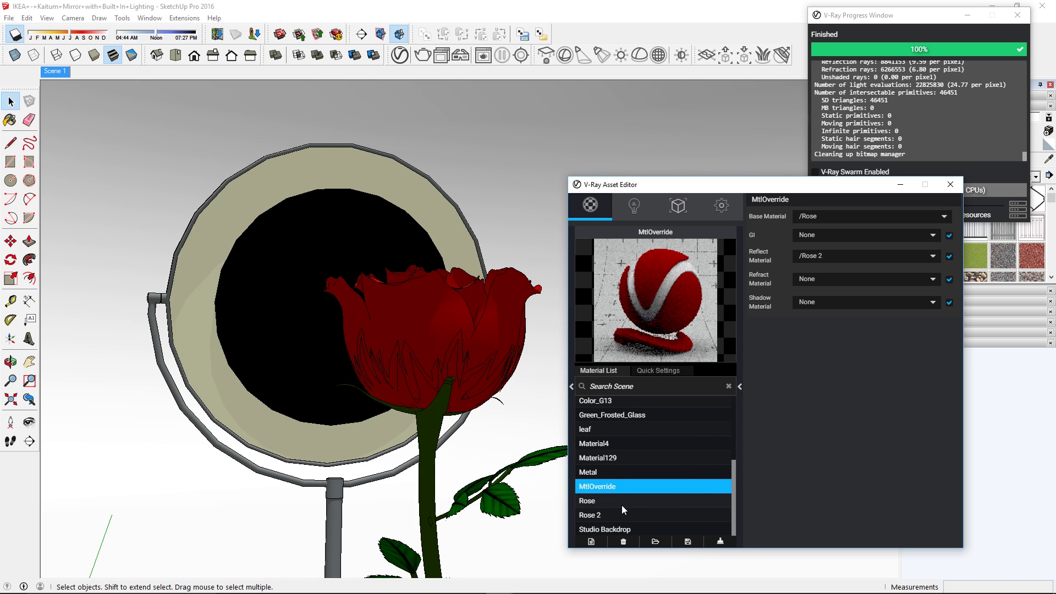
click(610, 501)
- Select the scene objects using Rose and apply MtlOverride to them
right_click(609, 503)
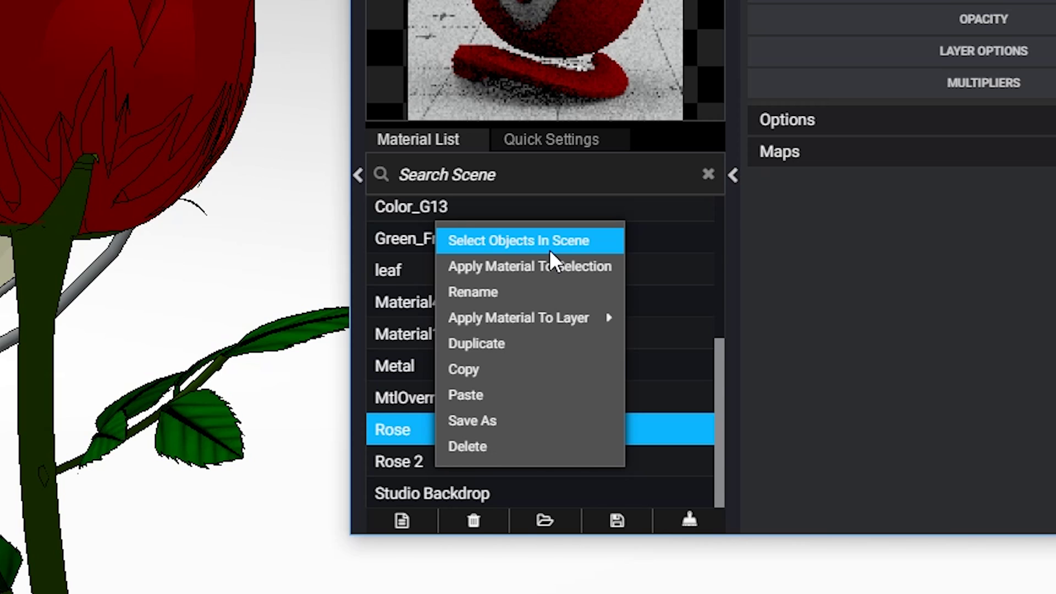
click(549, 247)
click(506, 395)
right_click(506, 394)
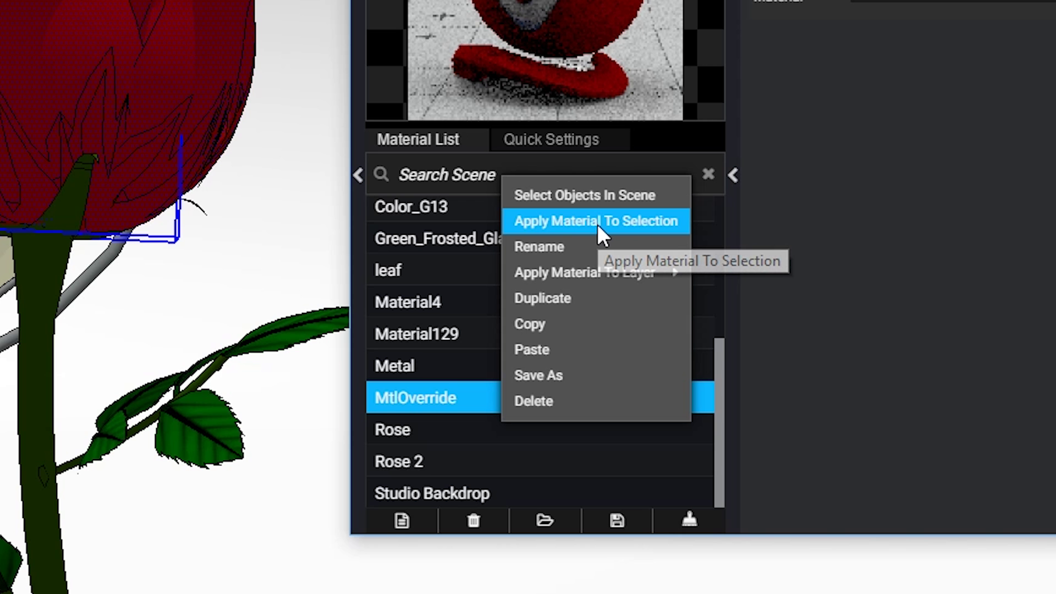
click(597, 224)
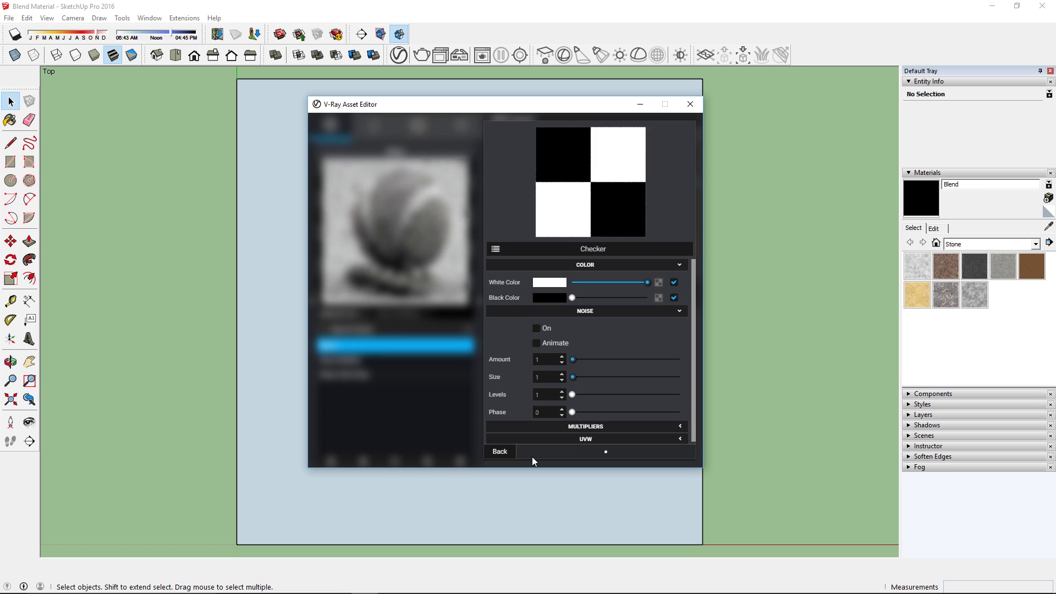
- Render the blend material scene, then sample the pink stream's Liquid1 material from the model
click(537, 439)
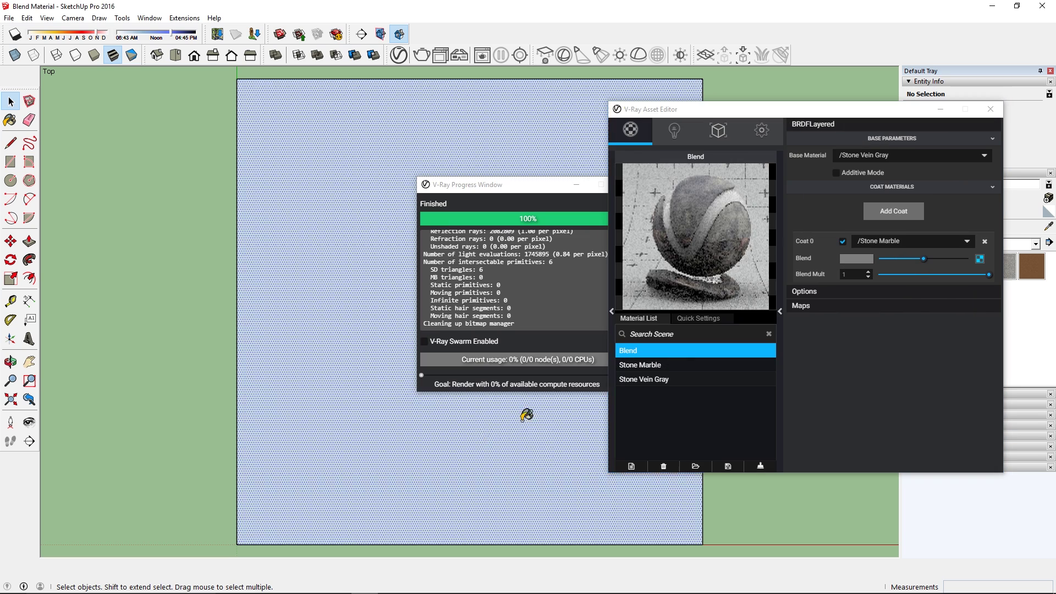
click(625, 184)
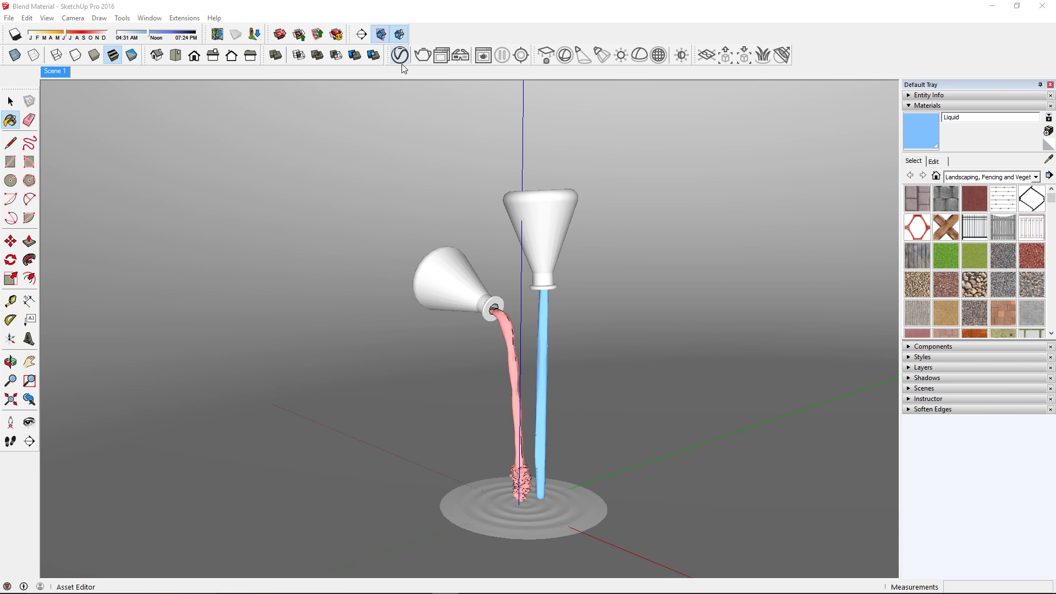
click(400, 56)
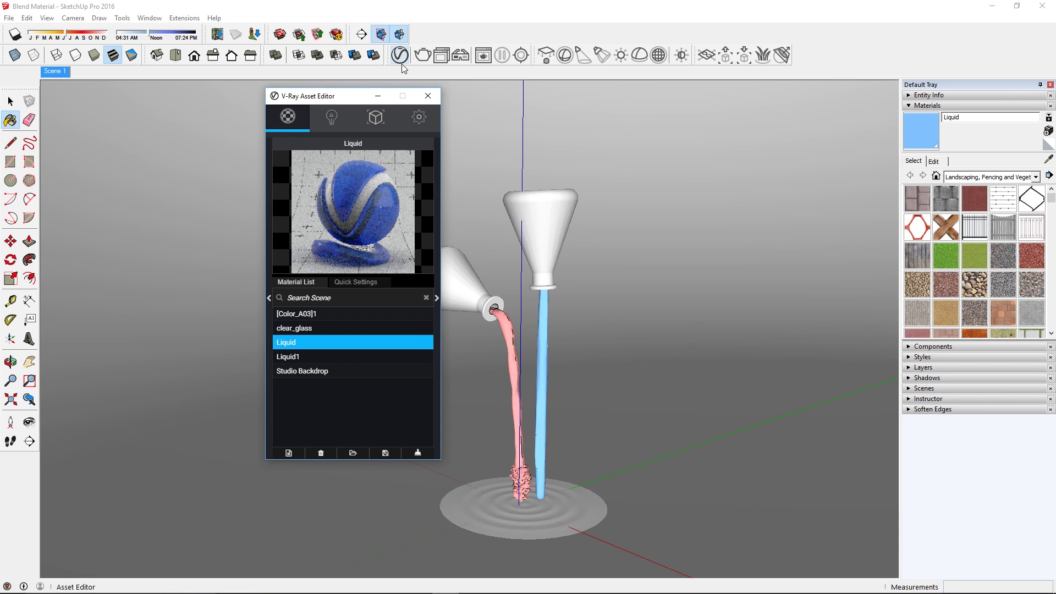
click(547, 335)
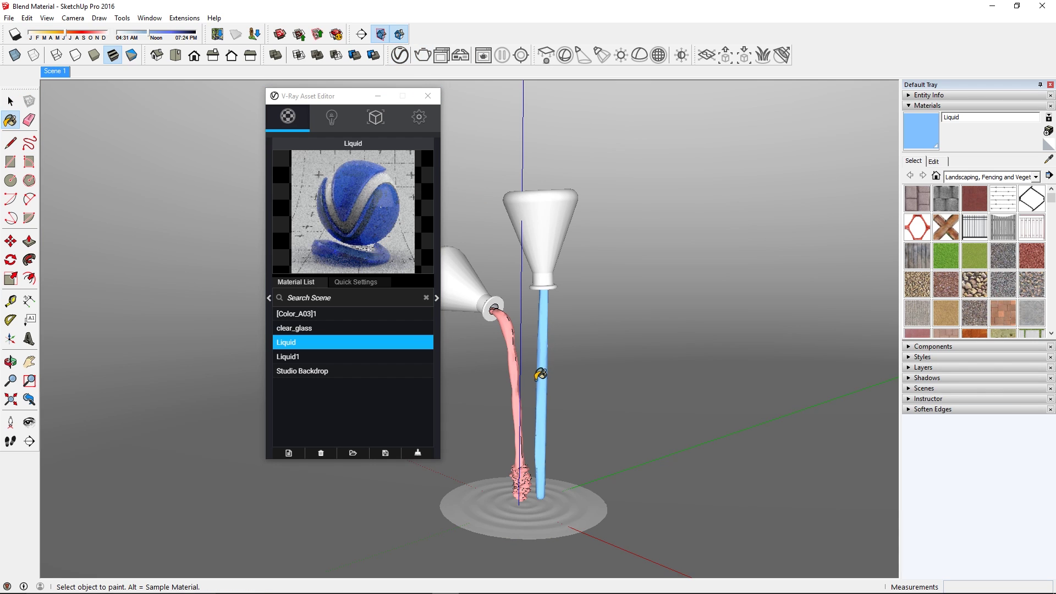
key(alt)
alt+click(512, 345)
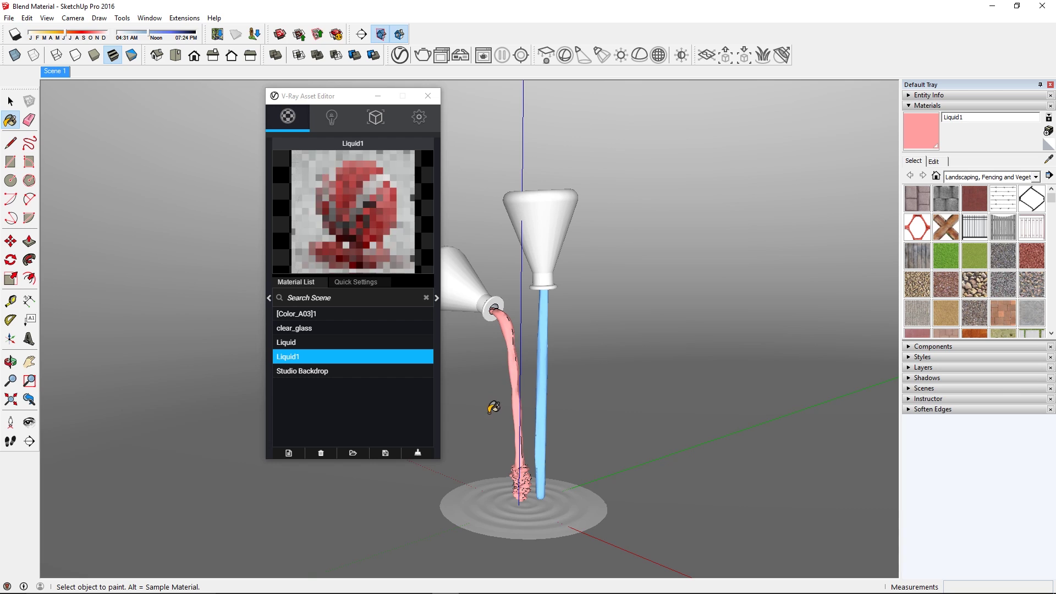
- Create a Blend material with /Liquid as the base and /Liquid1 as Coat 0
click(288, 452)
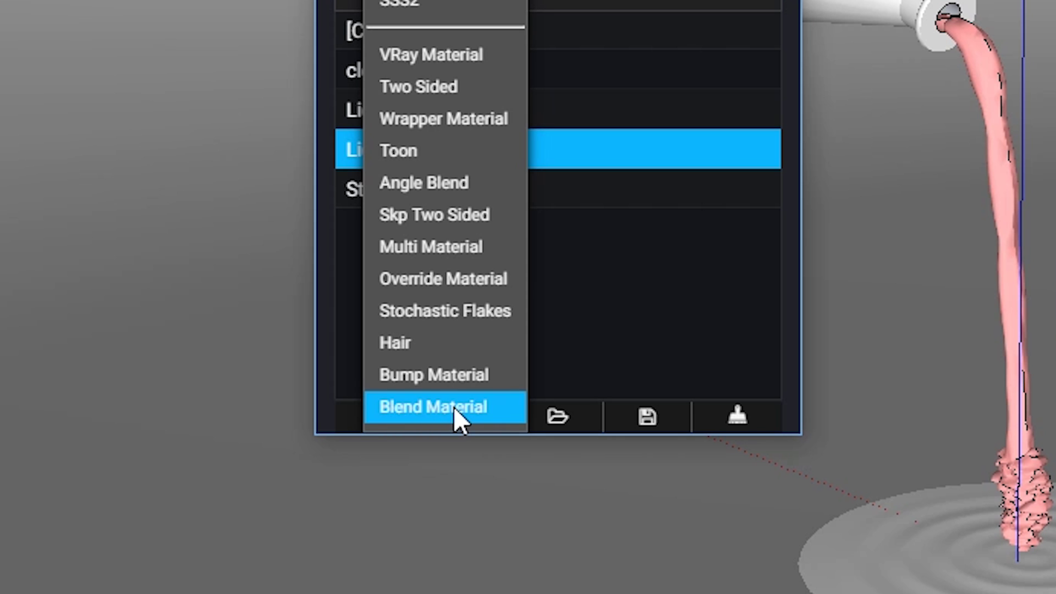
click(453, 407)
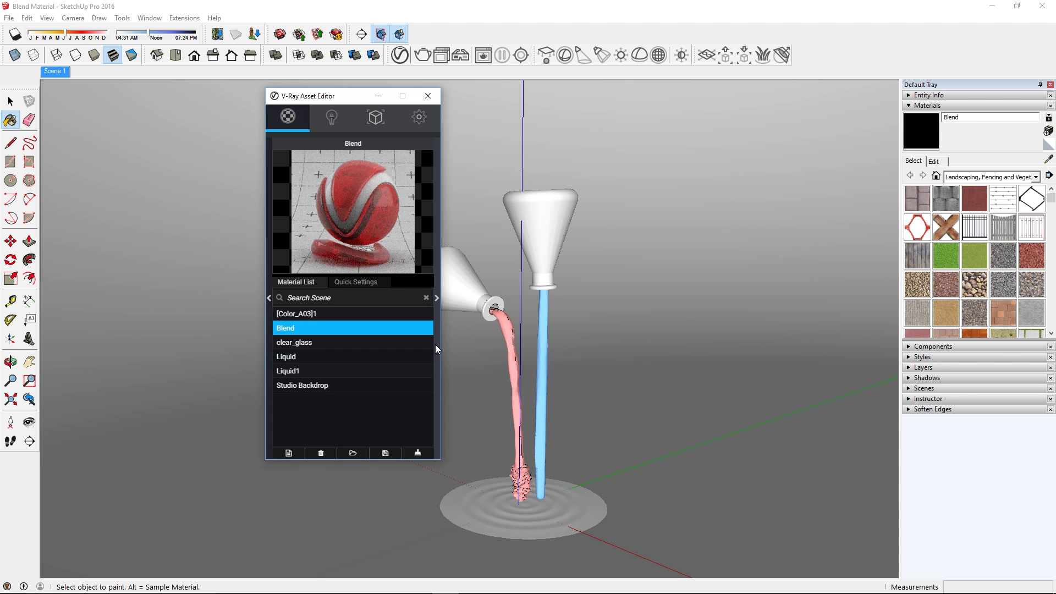
click(437, 297)
click(566, 144)
click(560, 172)
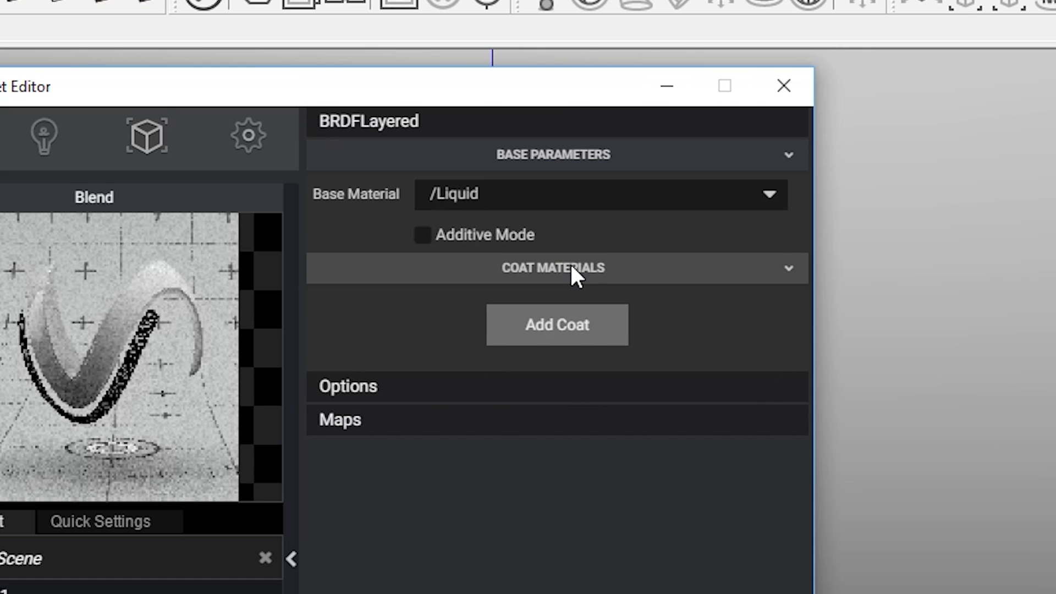
click(563, 199)
click(565, 231)
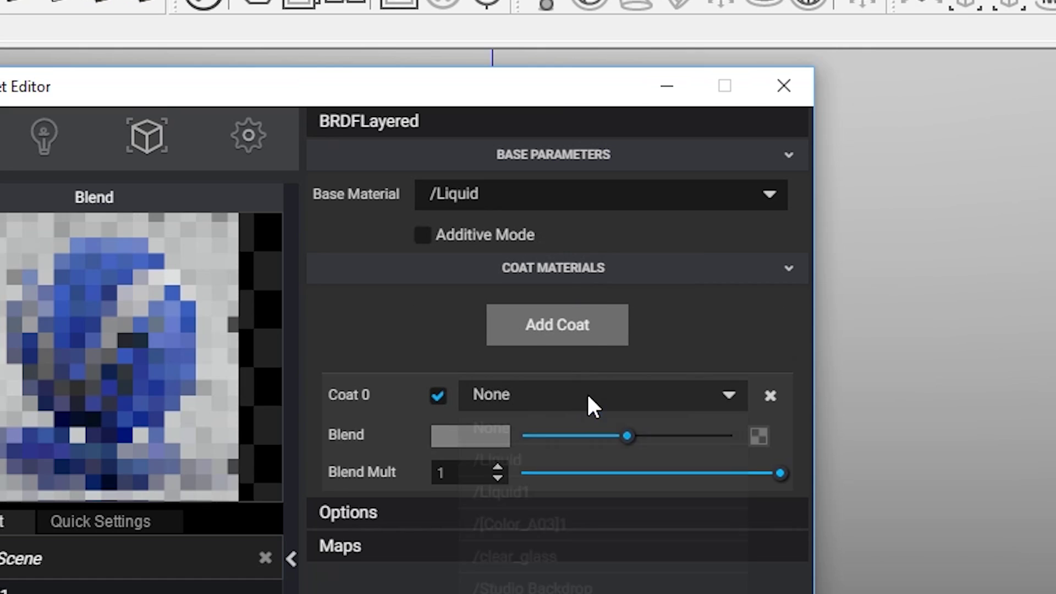
click(588, 492)
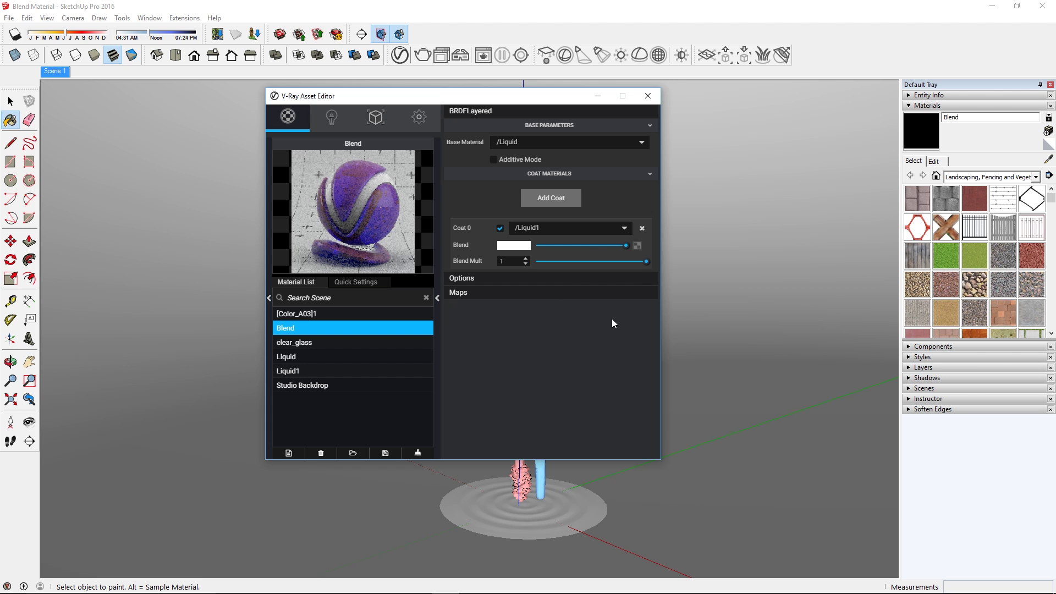
- Paint the ground disc with Blend and adjust the coat's blend amount from mid-range to full
click(648, 96)
click(549, 500)
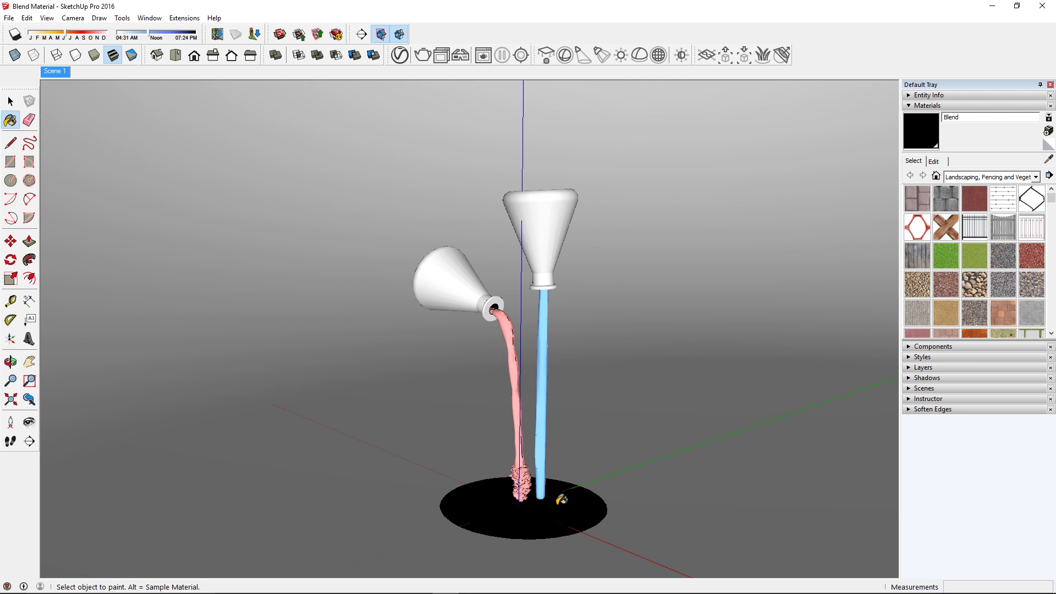
key(space)
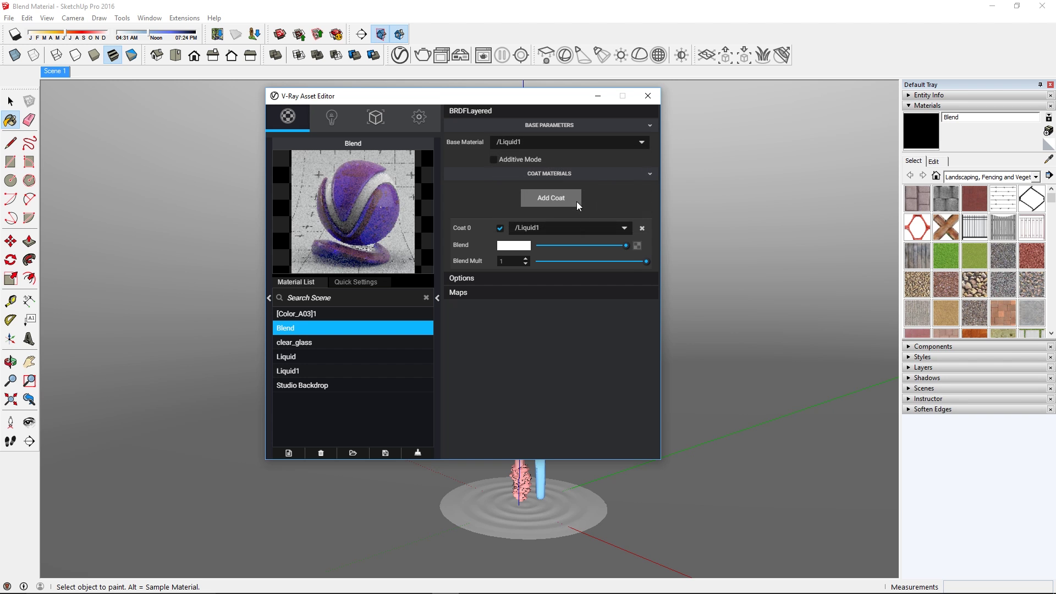
drag(622, 245, 582, 251)
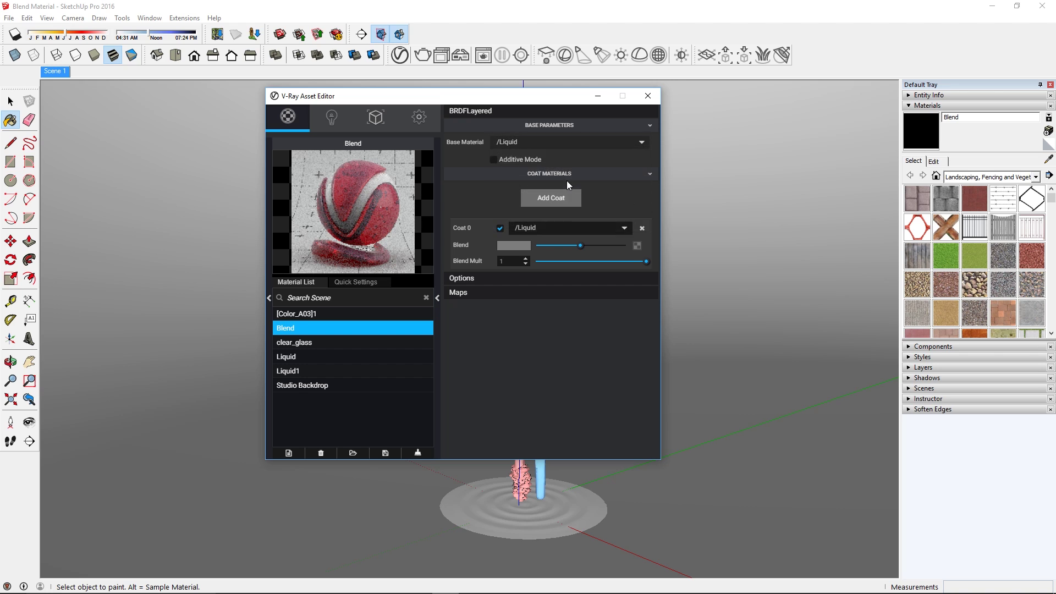
drag(580, 245, 610, 246)
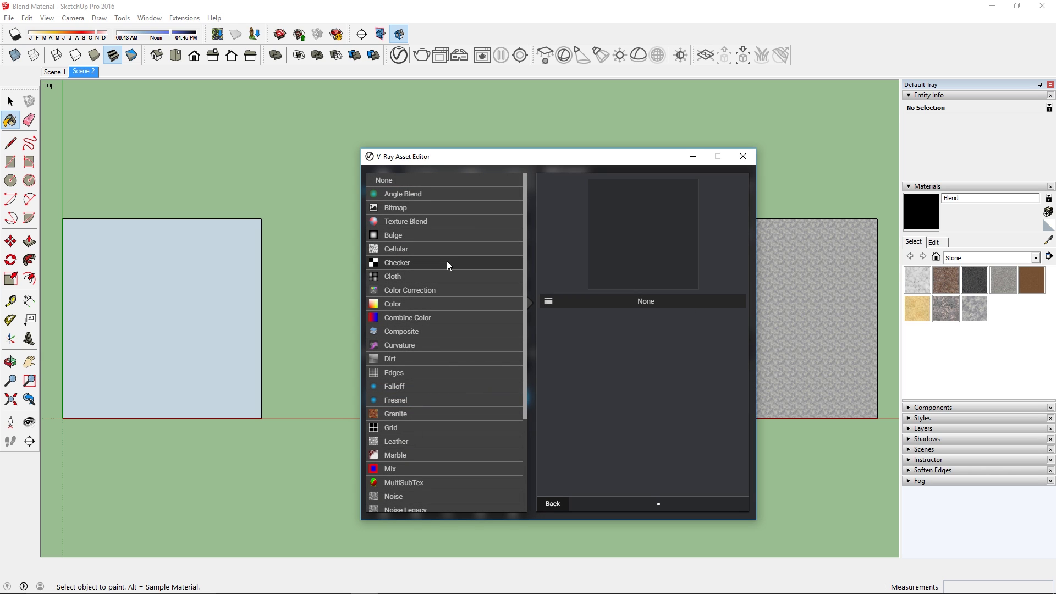
- Create a Blend material with a coat whose blend amount is masked by a Checker texture
click(448, 266)
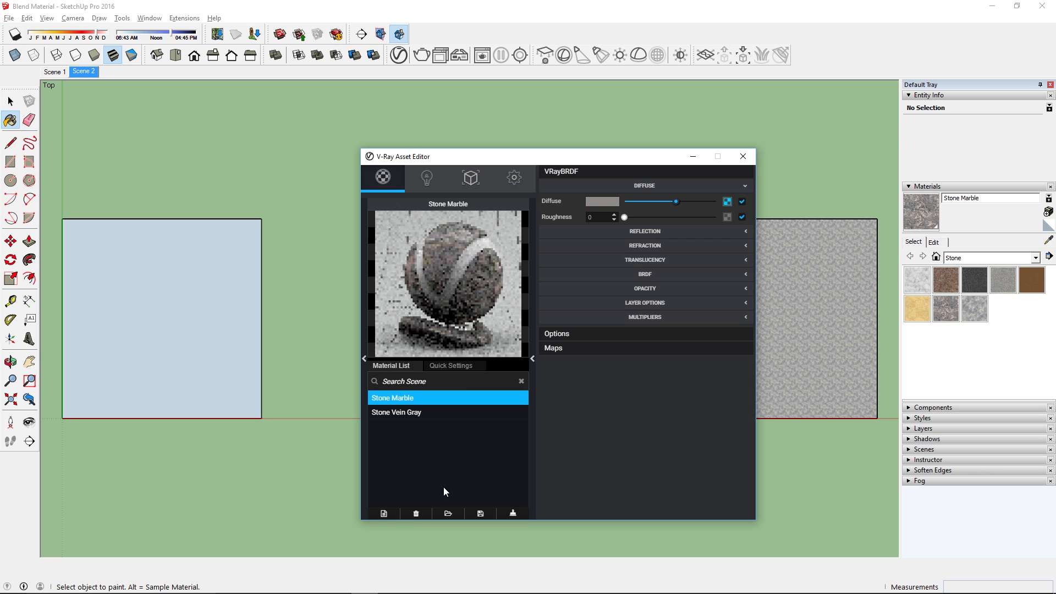
click(383, 513)
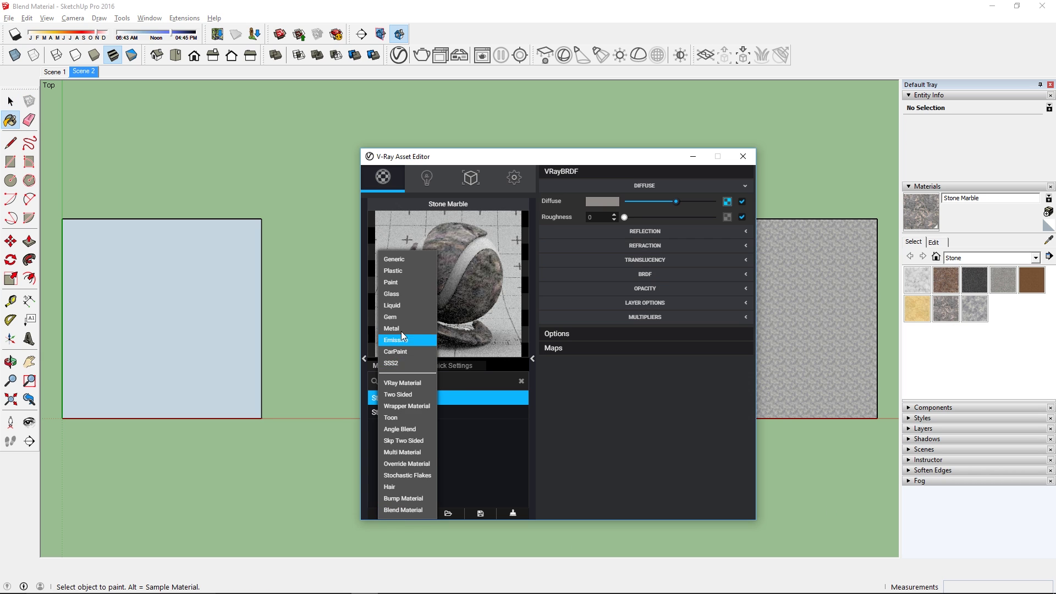
click(403, 510)
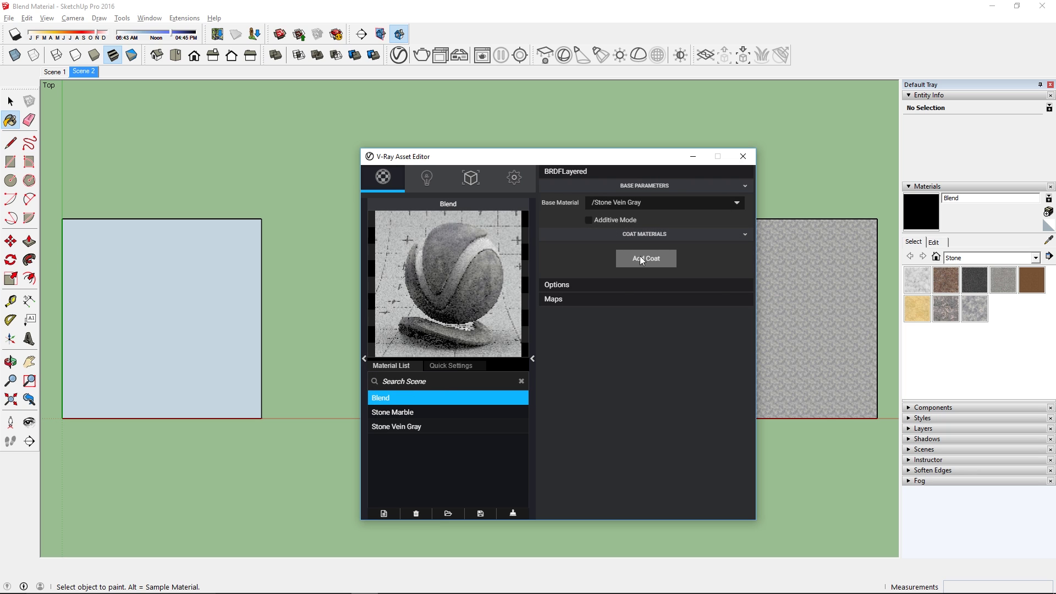
click(642, 260)
click(733, 306)
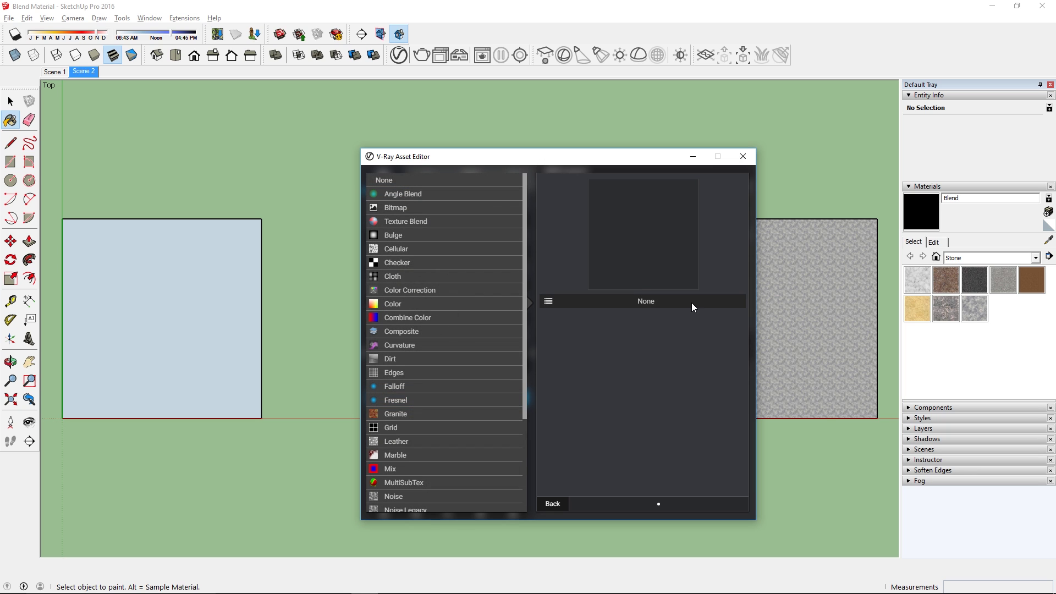
click(447, 269)
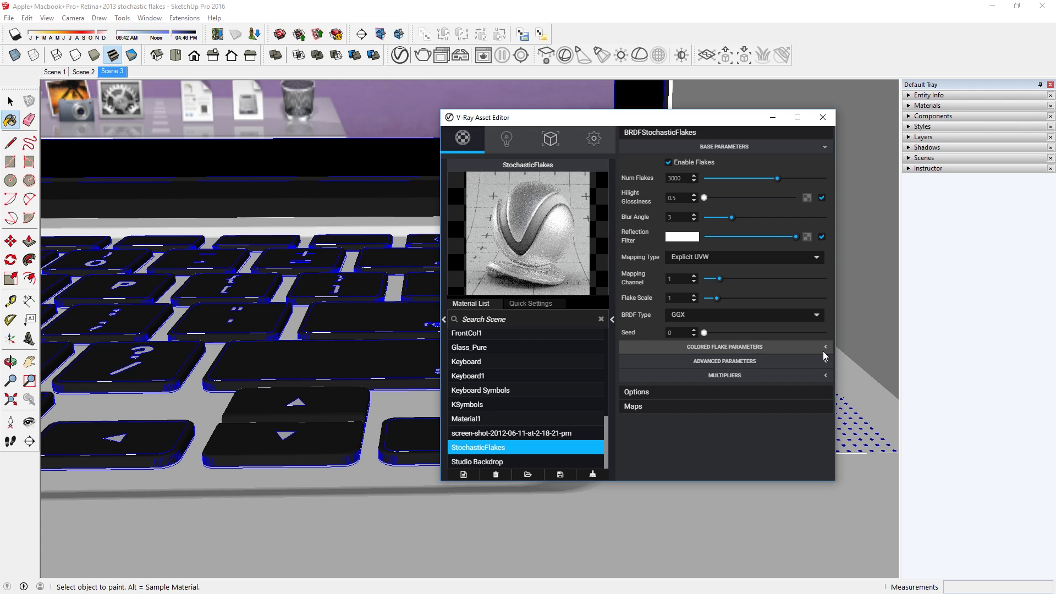
- Set Colored Flakes to Random From Map, using a pink Color texture as the random color map
click(825, 348)
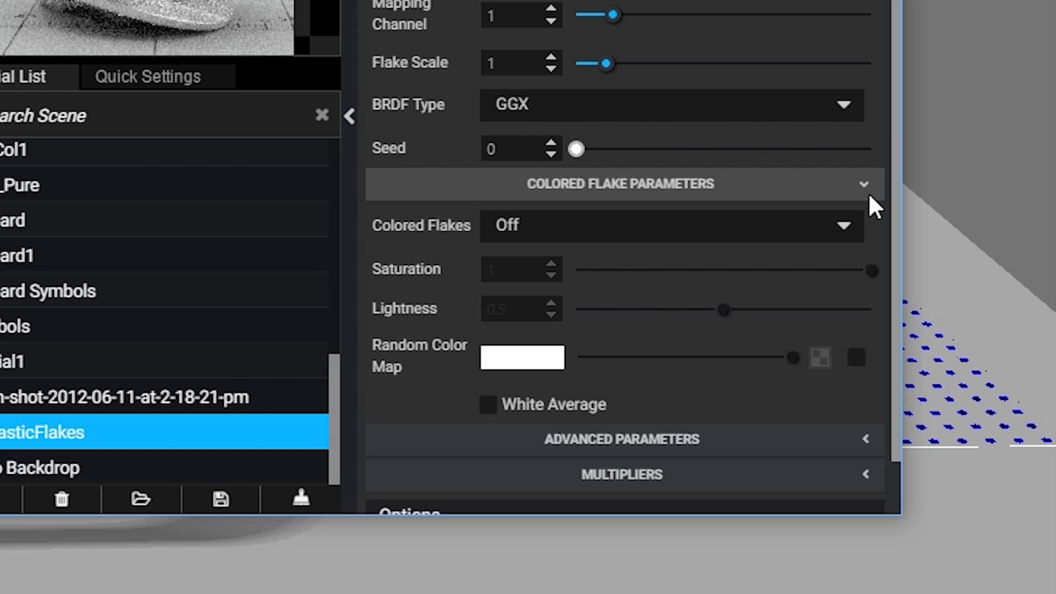
click(806, 363)
click(805, 329)
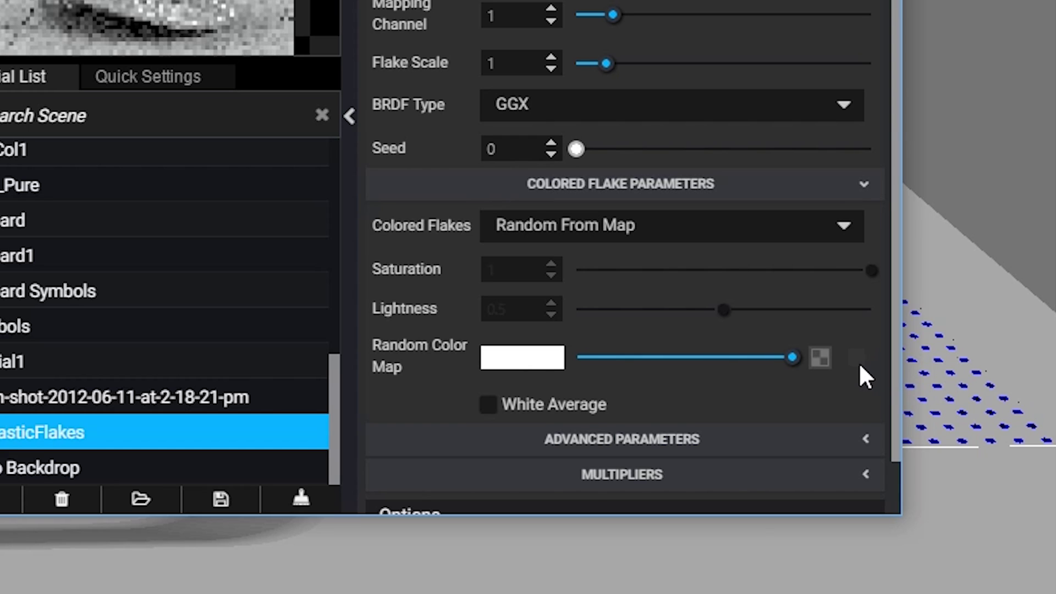
click(822, 358)
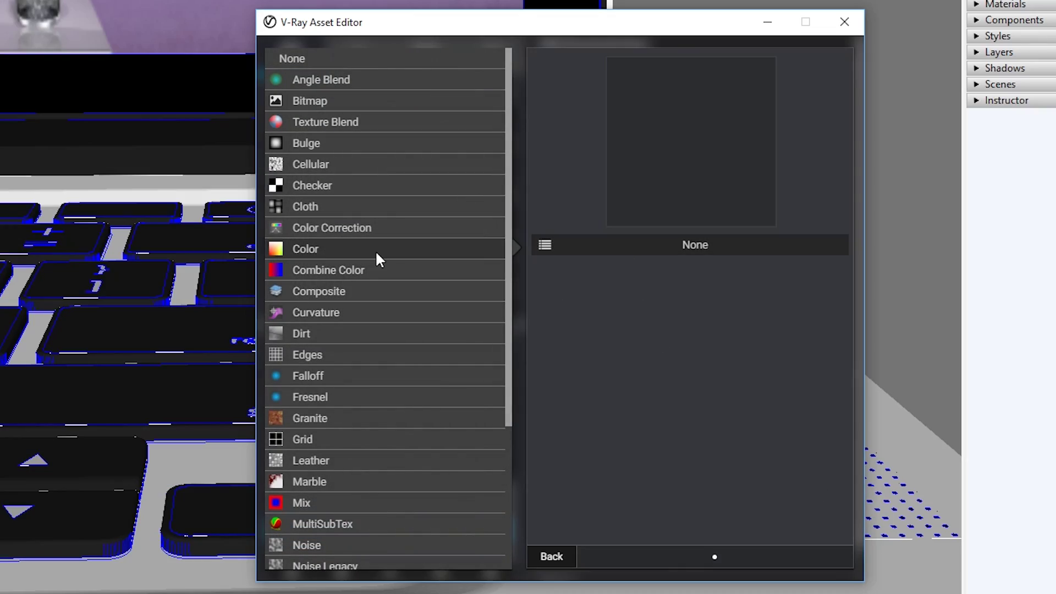
click(119, 0)
click(627, 296)
click(281, 90)
click(297, 299)
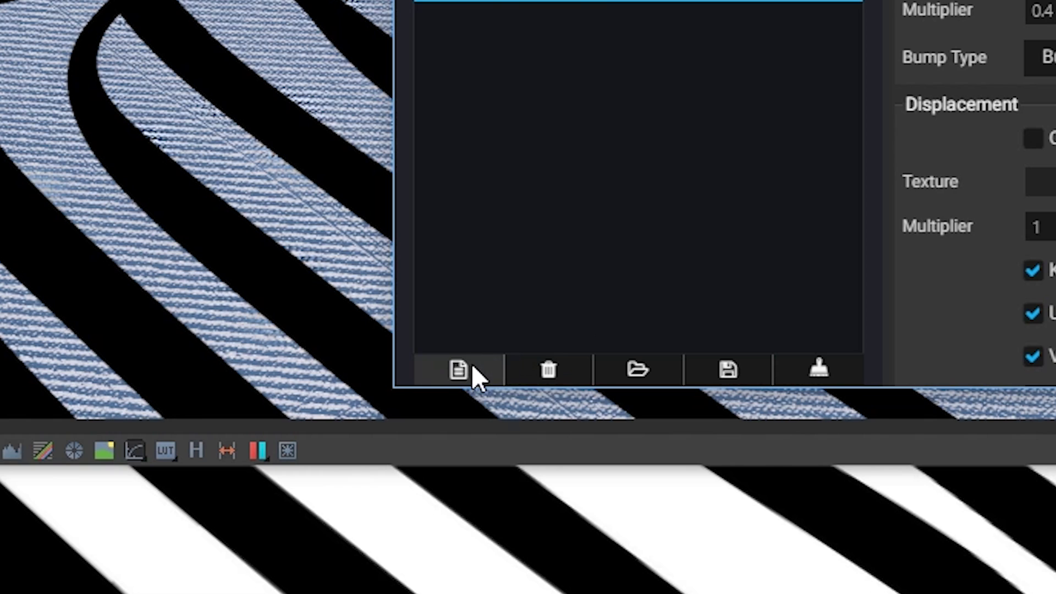
- Create a Bump material on /Fabric - 25 with a Grid bump map and paint the surface with it
click(378, 499)
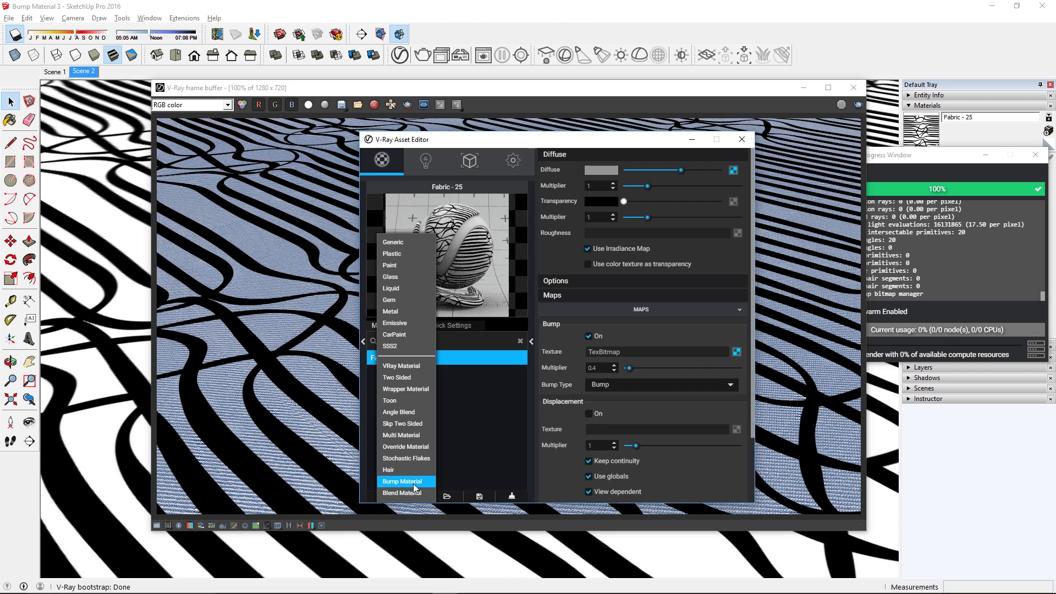
click(544, 332)
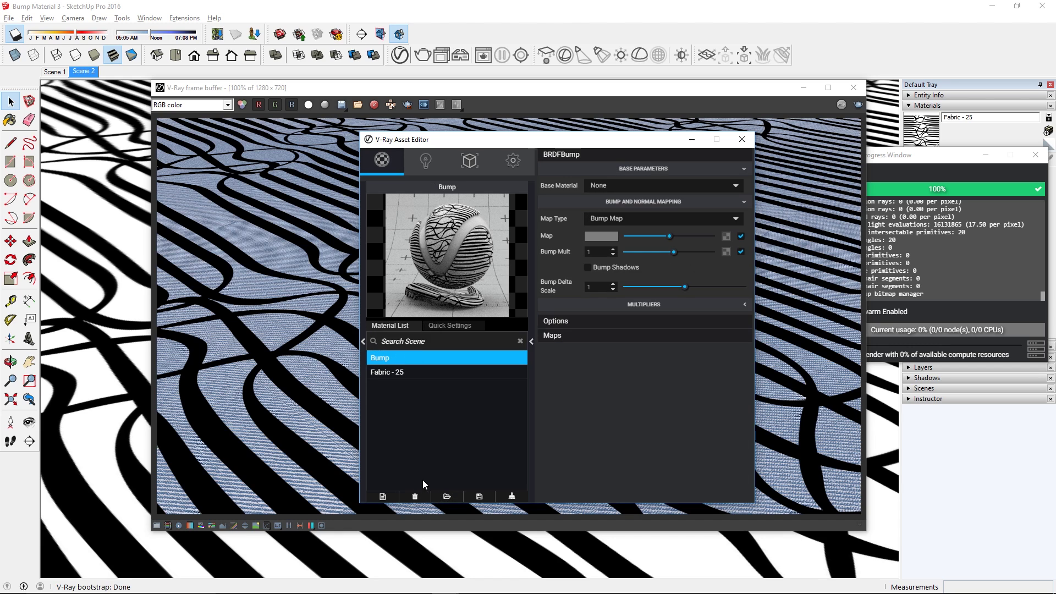
click(684, 186)
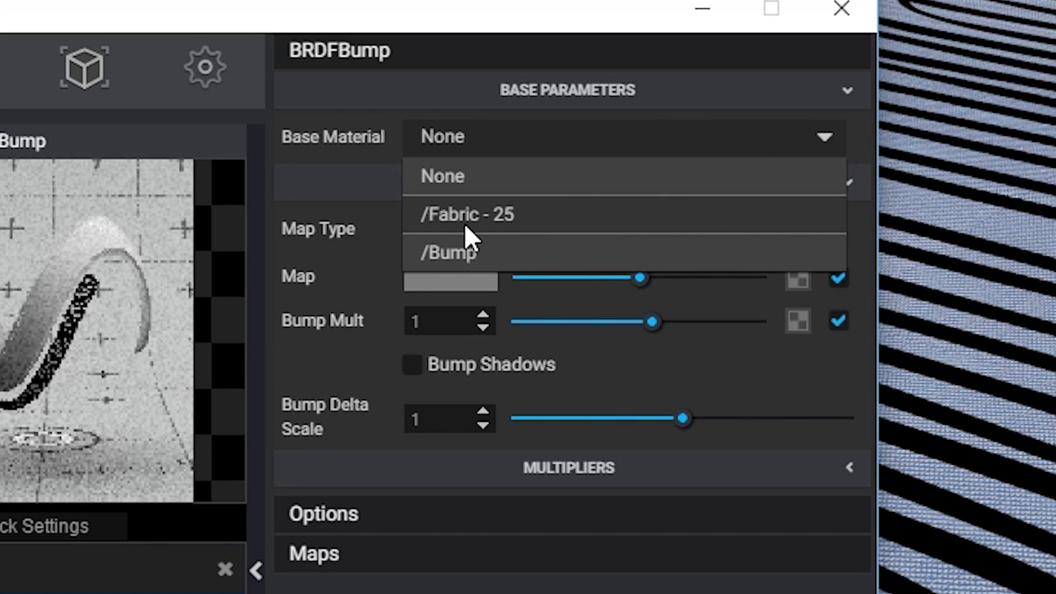
click(464, 224)
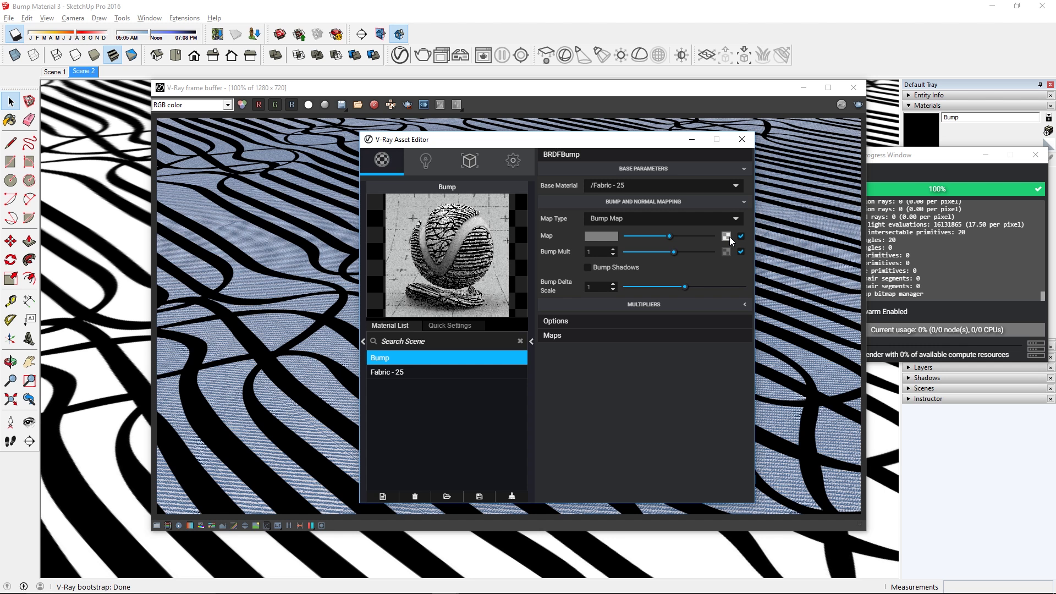
click(798, 277)
click(415, 443)
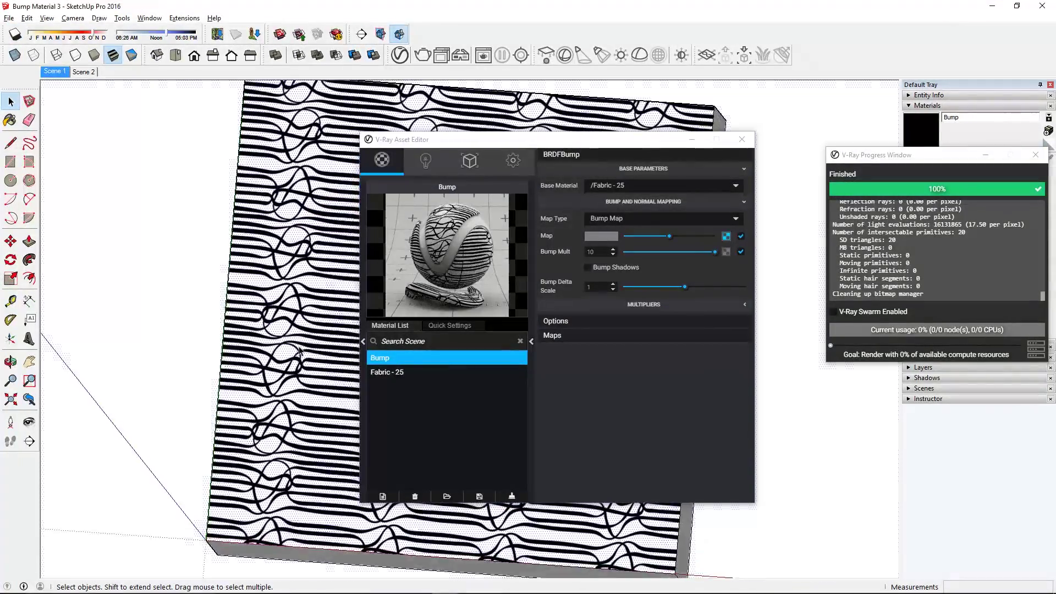
key(b)
click(308, 328)
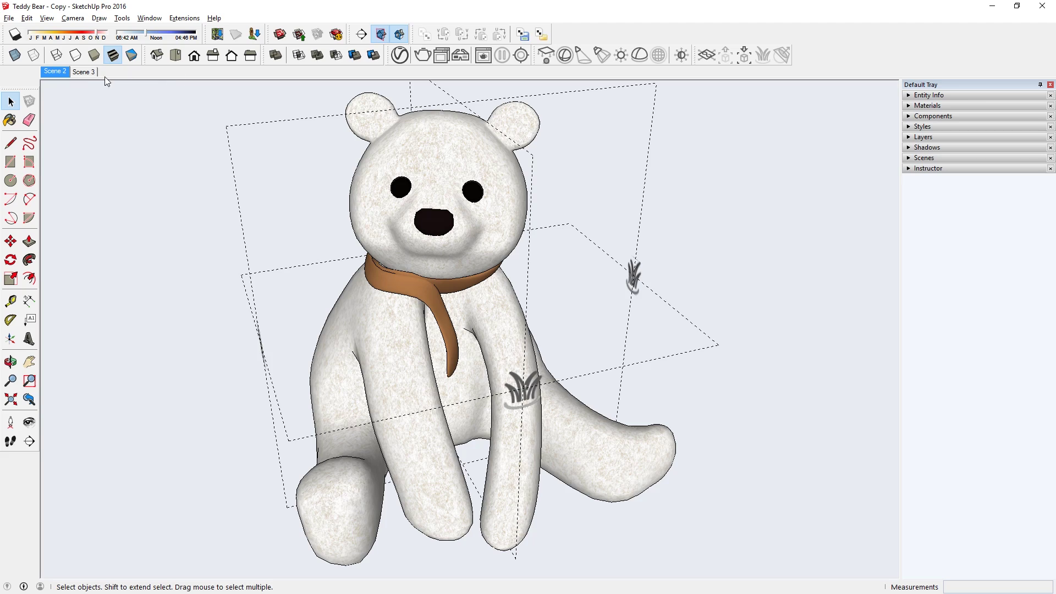
- Switch to Scene 3's close view of the bear and create a new Hair material
click(83, 72)
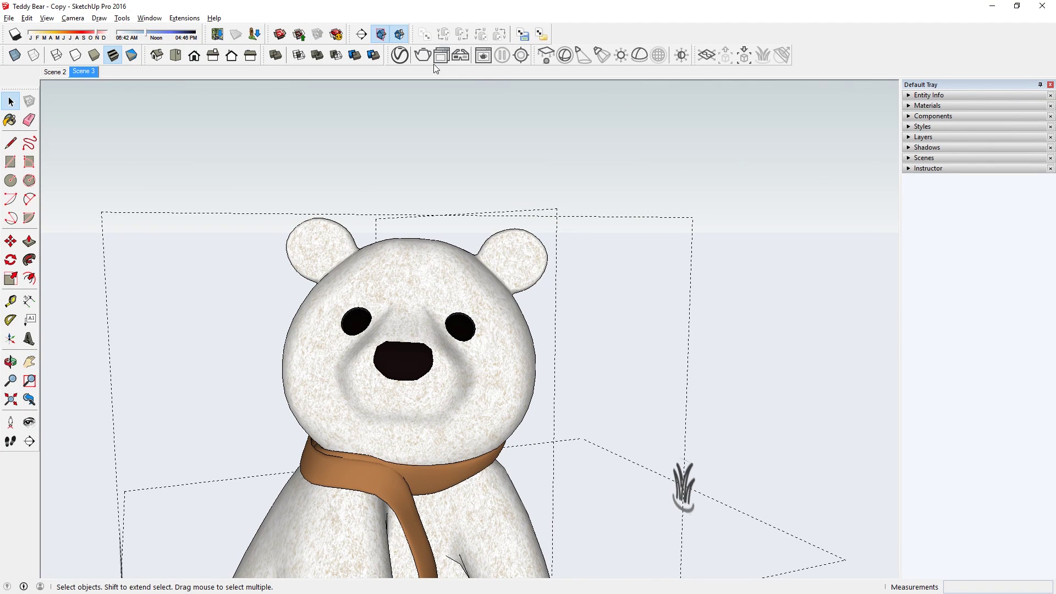
click(399, 55)
click(465, 489)
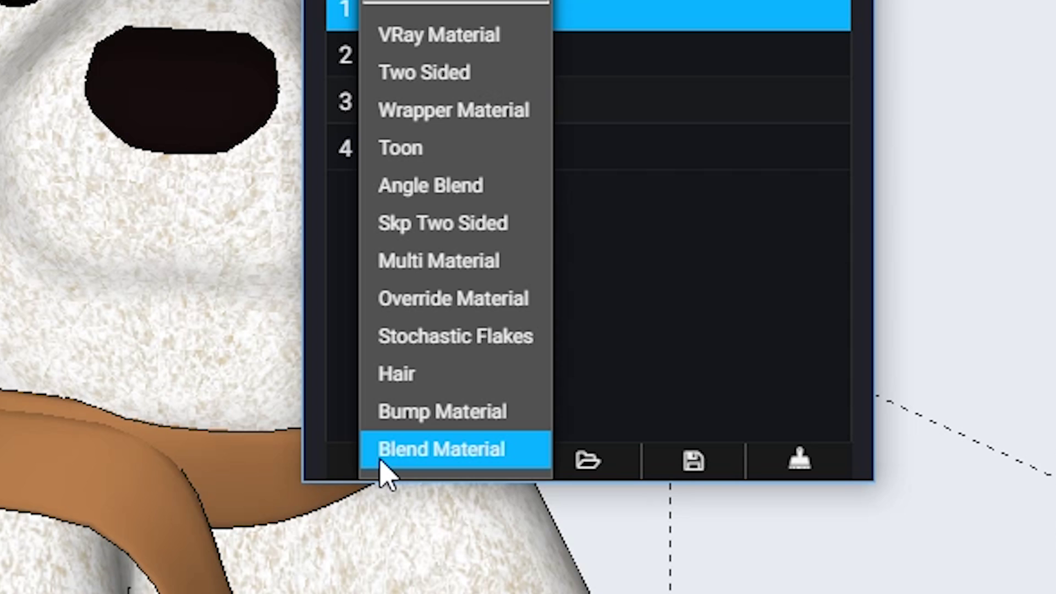
click(442, 379)
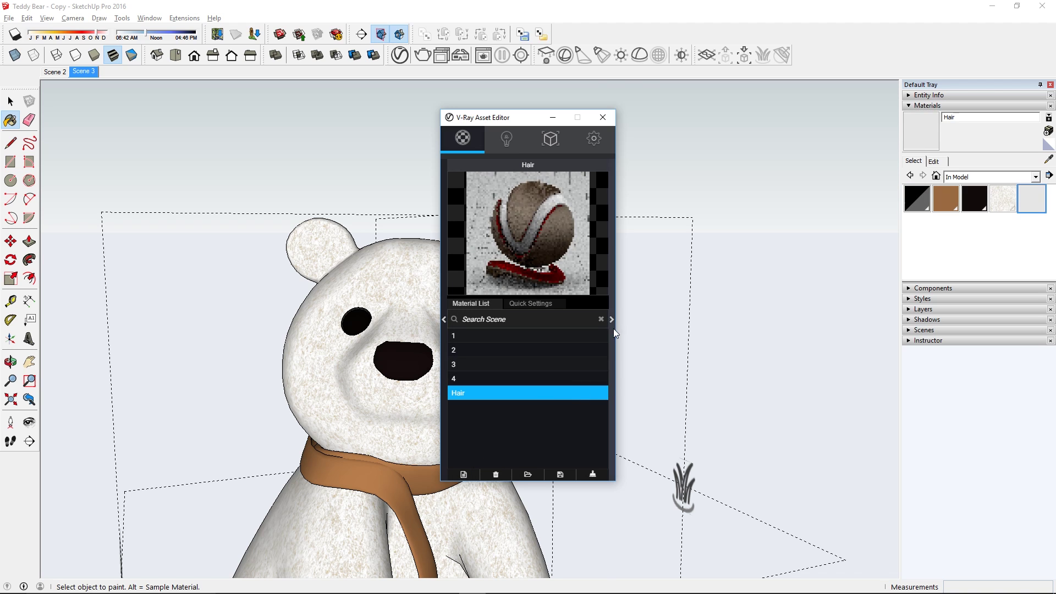
- Set the Hair material's diffuse colour to brown
click(611, 319)
click(682, 207)
click(687, 220)
click(471, 297)
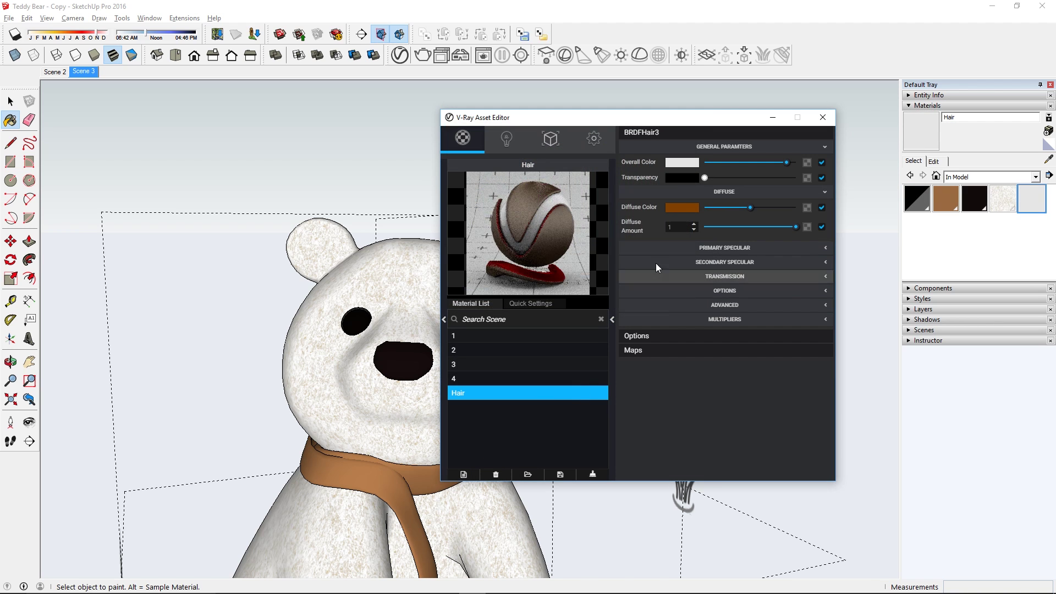
click(655, 263)
click(518, 394)
right_click(518, 395)
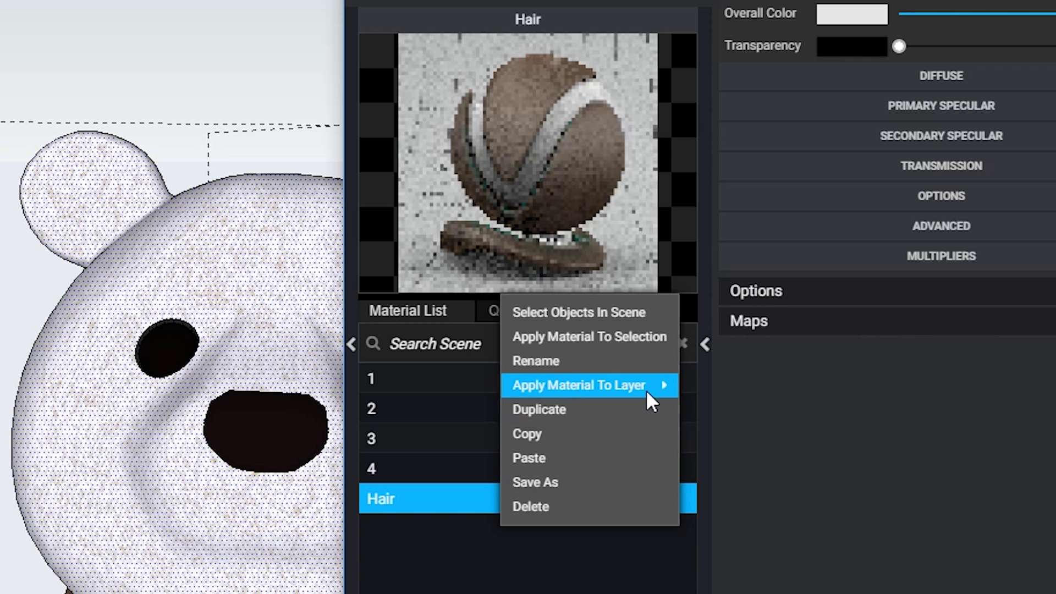
- Apply the V-Ray Hair material to the selected teddy bear, giving it brown, furry hair
click(600, 336)
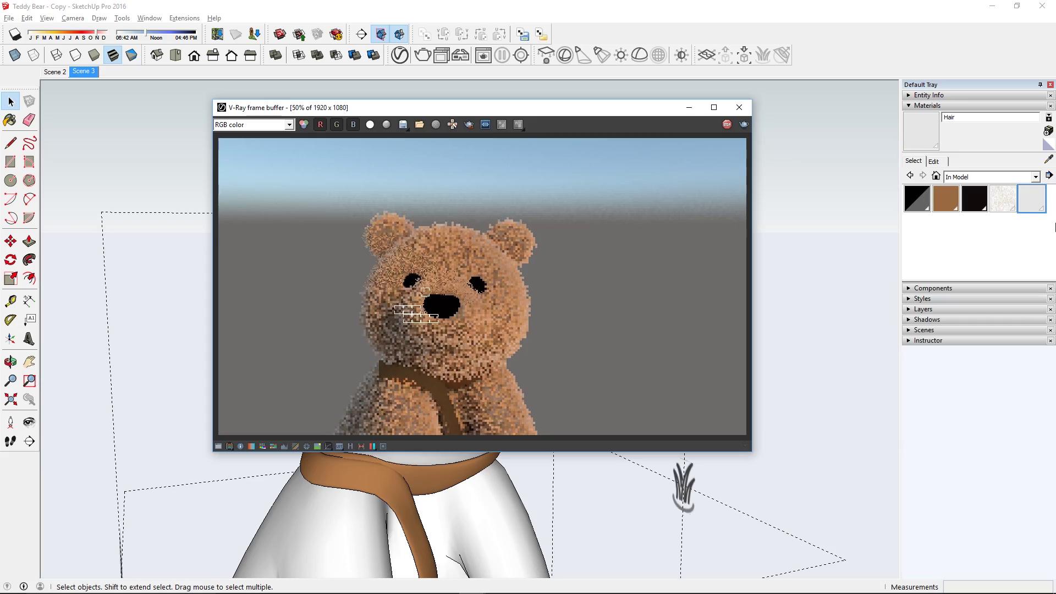